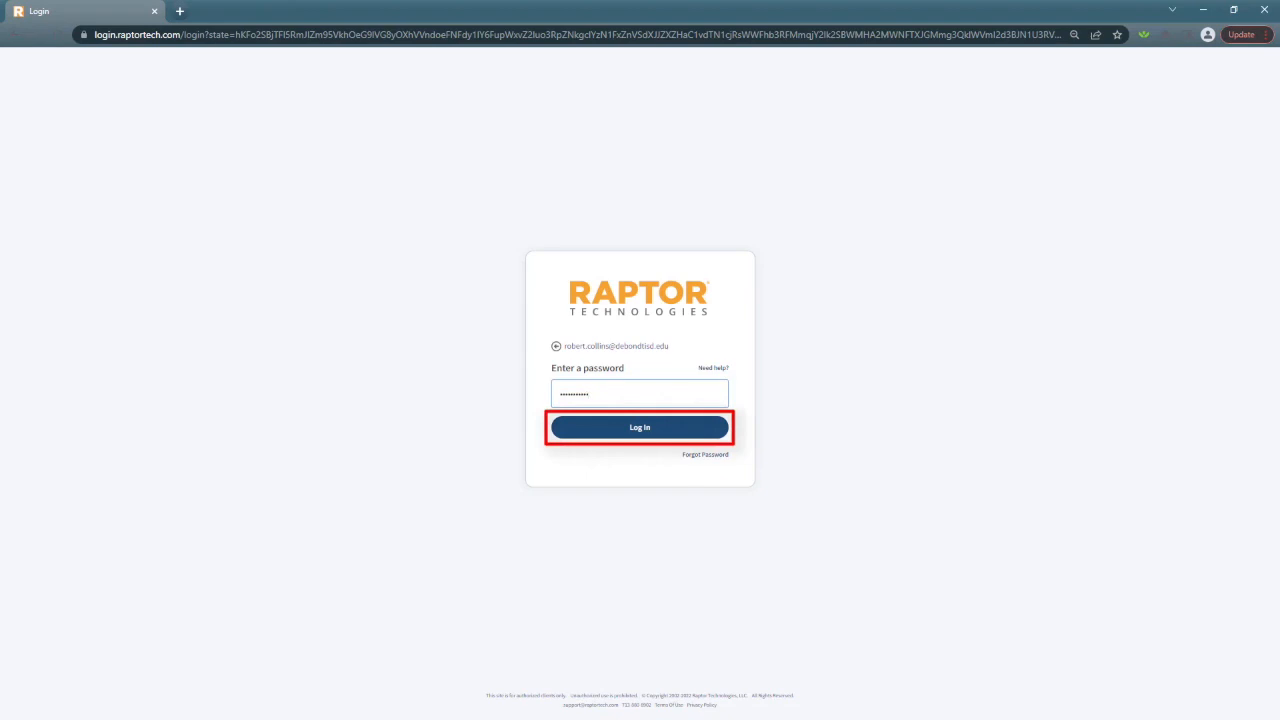
# Submit the login and access the Washington Elementary Suspicious Activity lockdown incident
pyautogui.press('Return')
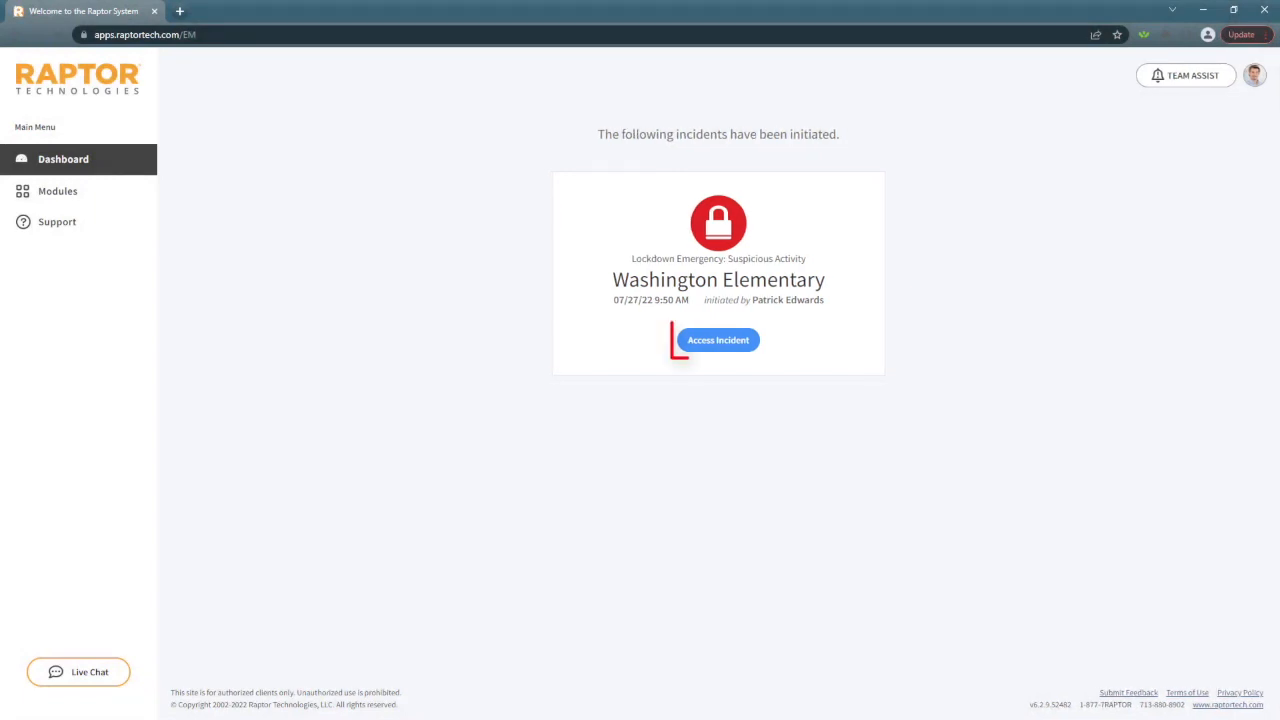
pyautogui.click(718, 340)
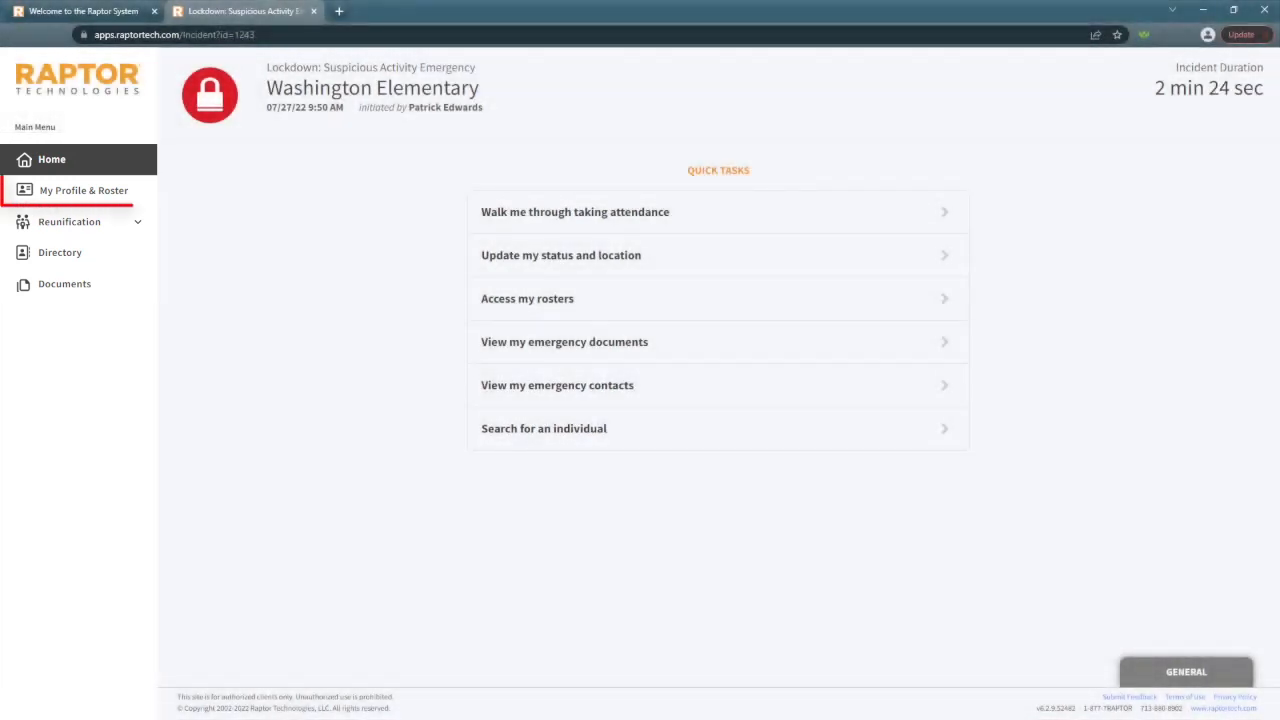
# Start the guided attendance from My Profile & Roster and choose the M-W-F period 5 roster
pyautogui.click(84, 190)
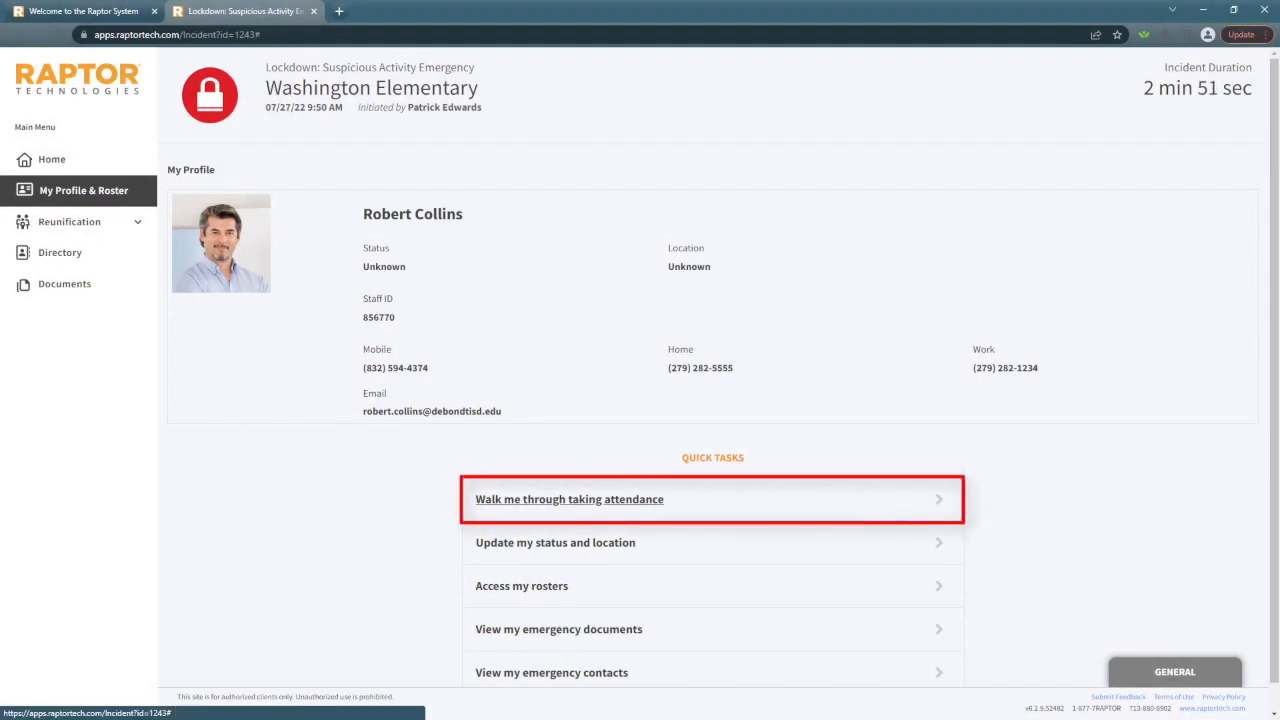
pyautogui.click(569, 499)
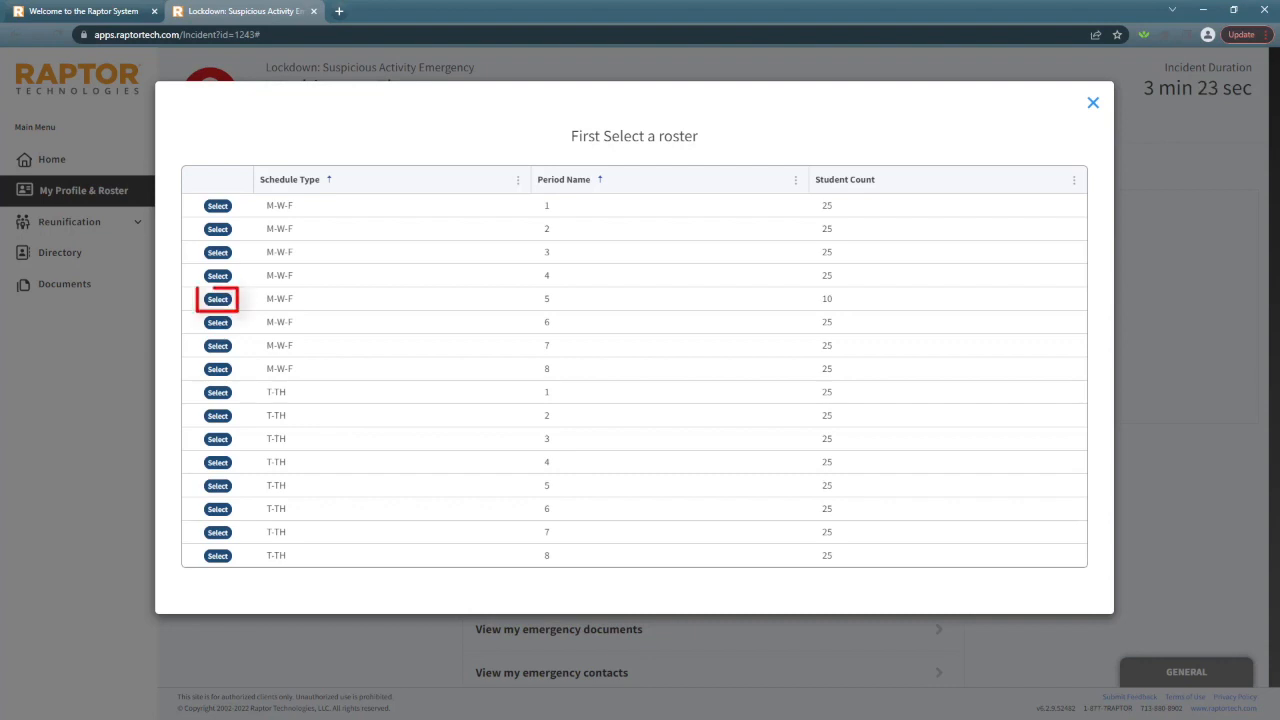
pyautogui.click(218, 299)
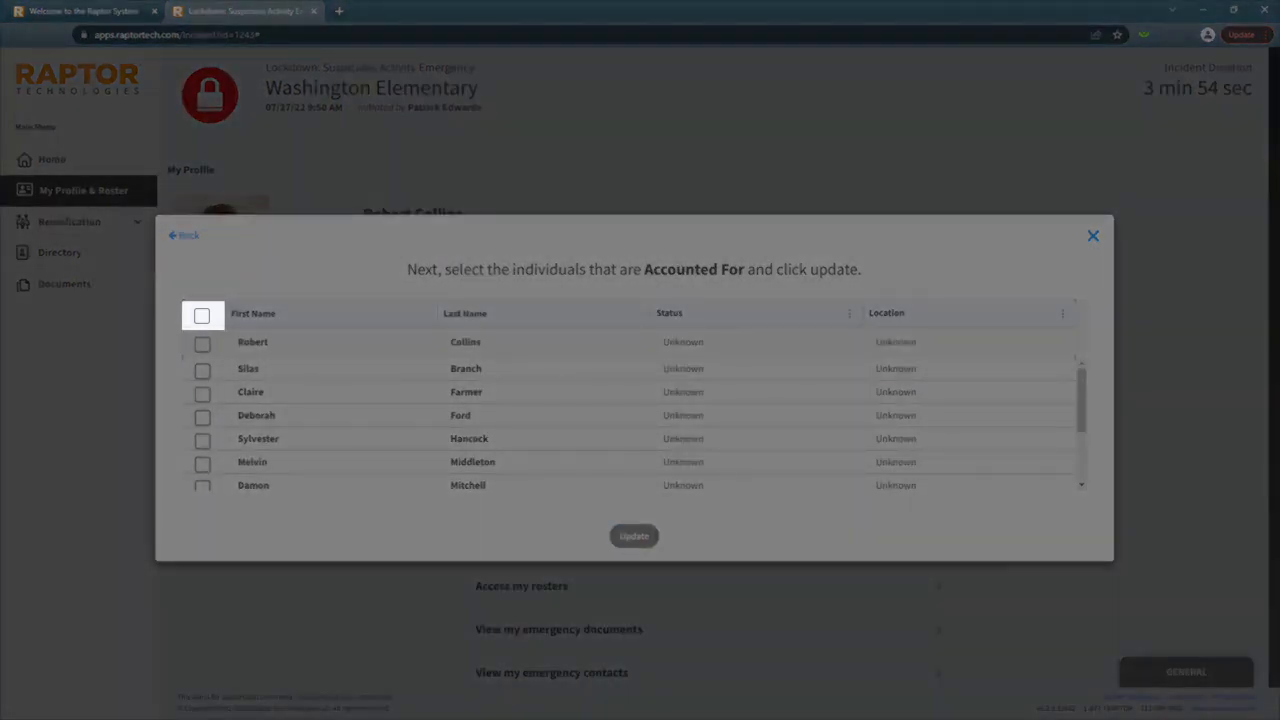
# Mark the first six people on the roster, starting with the teacher, as Accounted For
pyautogui.click(202, 316)
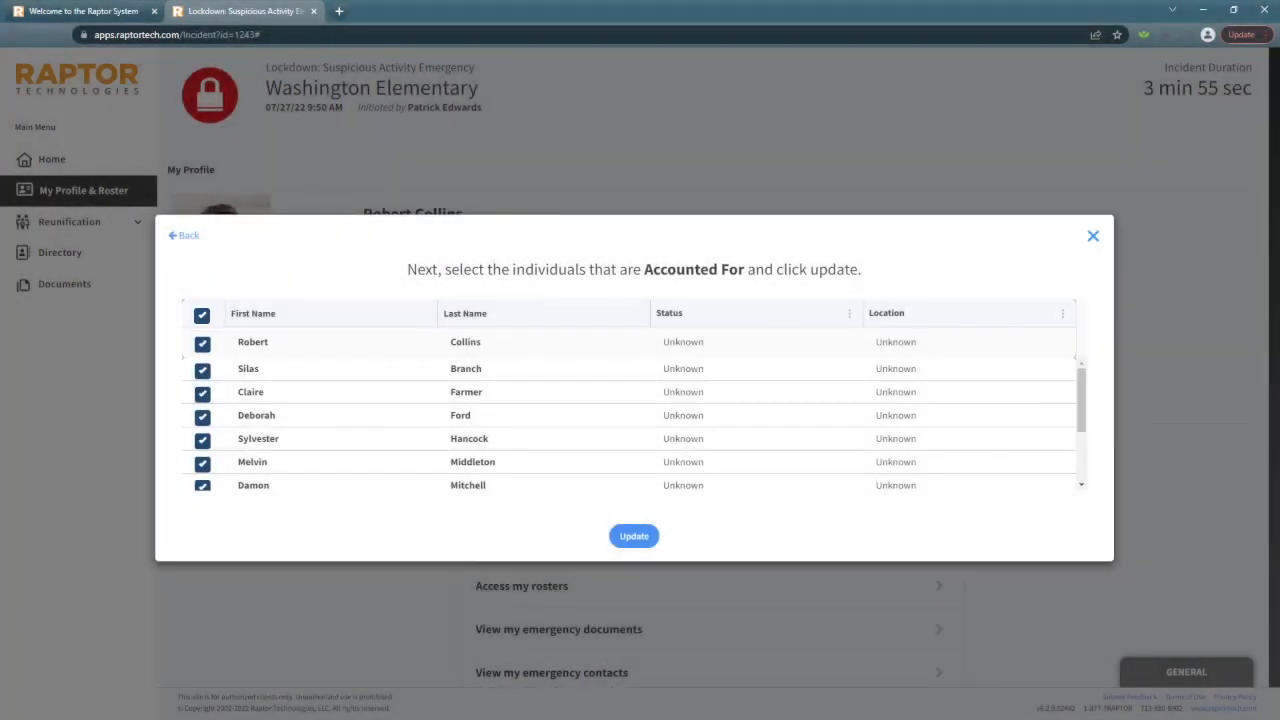
pyautogui.click(202, 316)
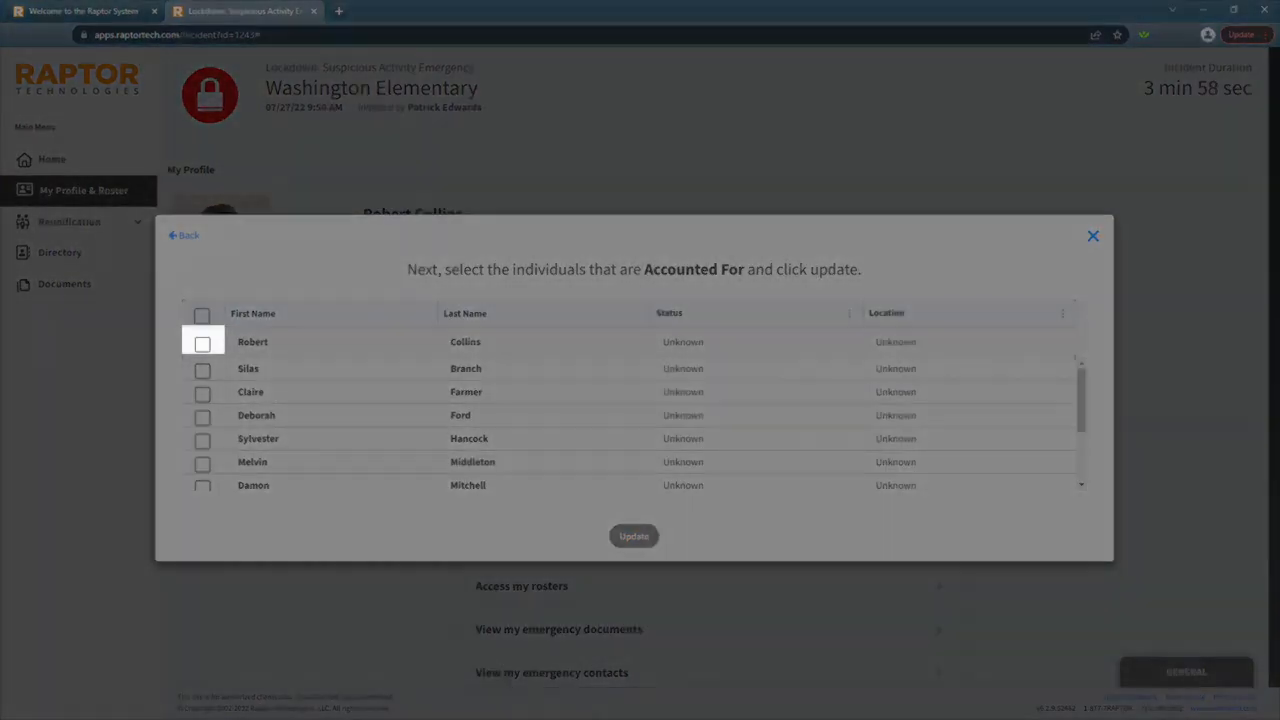
pyautogui.click(202, 343)
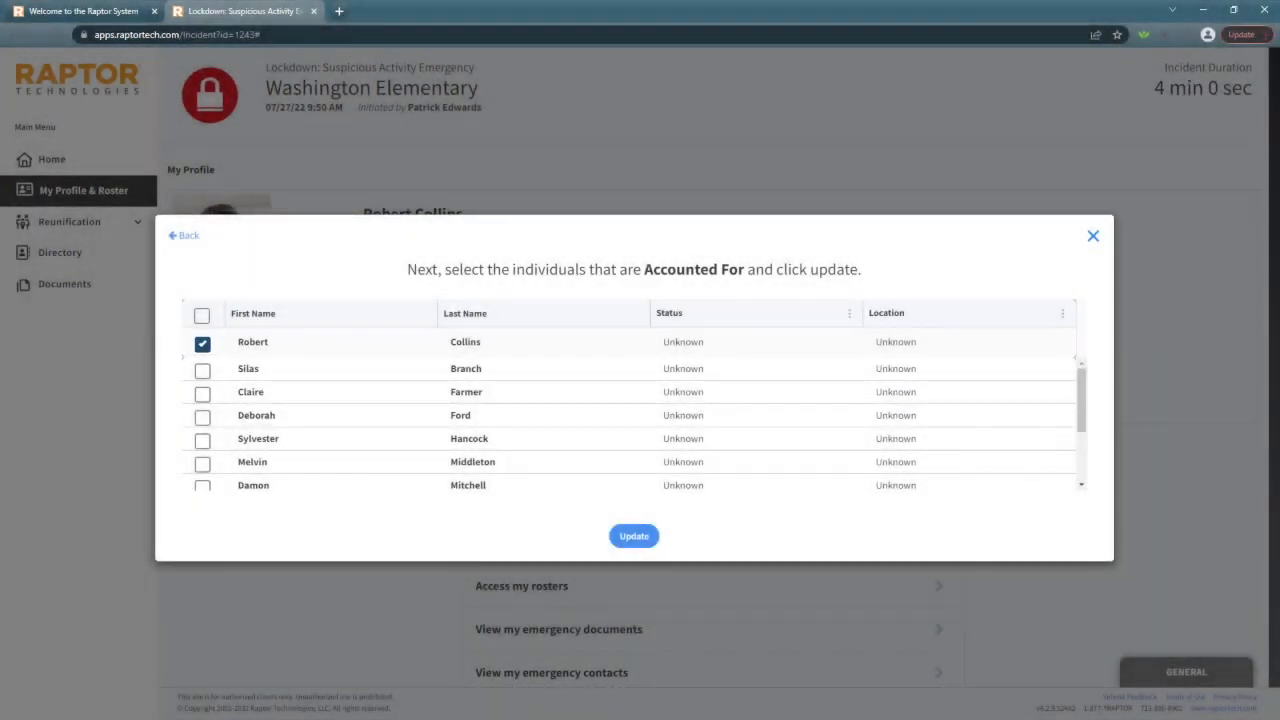
pyautogui.click(202, 344)
pyautogui.click(202, 344)
pyautogui.click(202, 371)
pyautogui.click(202, 394)
pyautogui.click(202, 418)
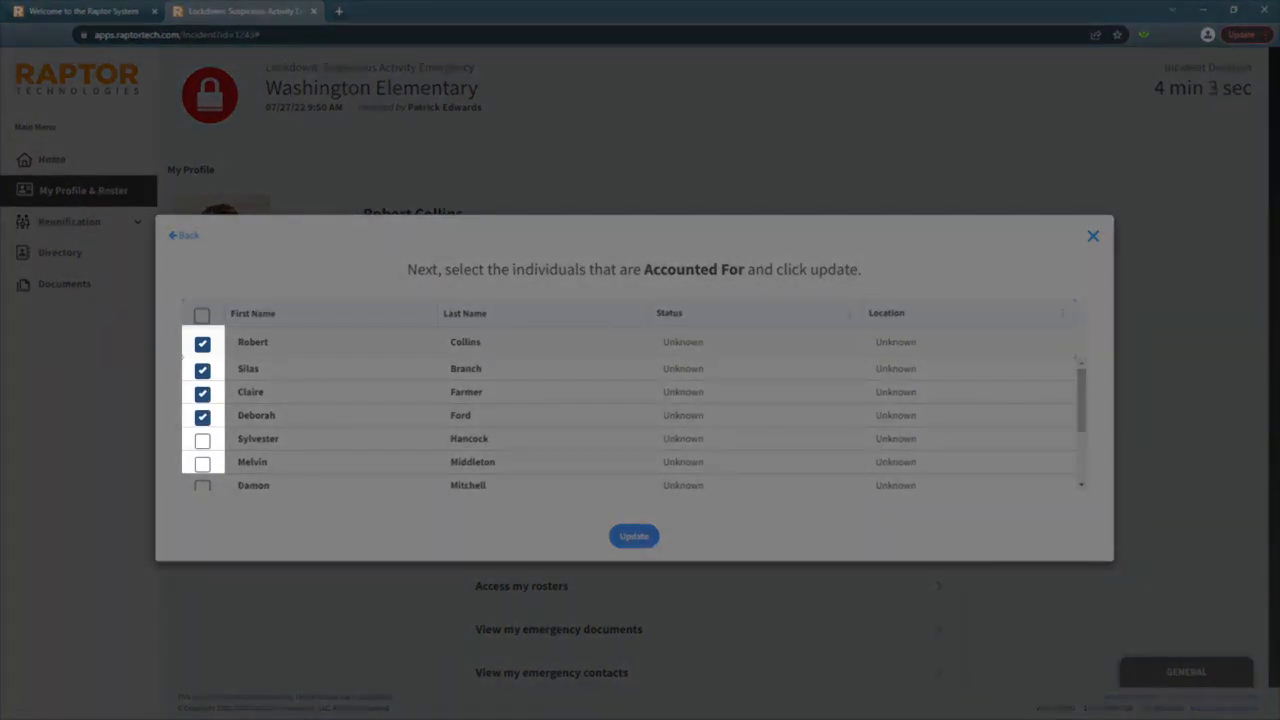
pyautogui.click(202, 441)
pyautogui.click(202, 464)
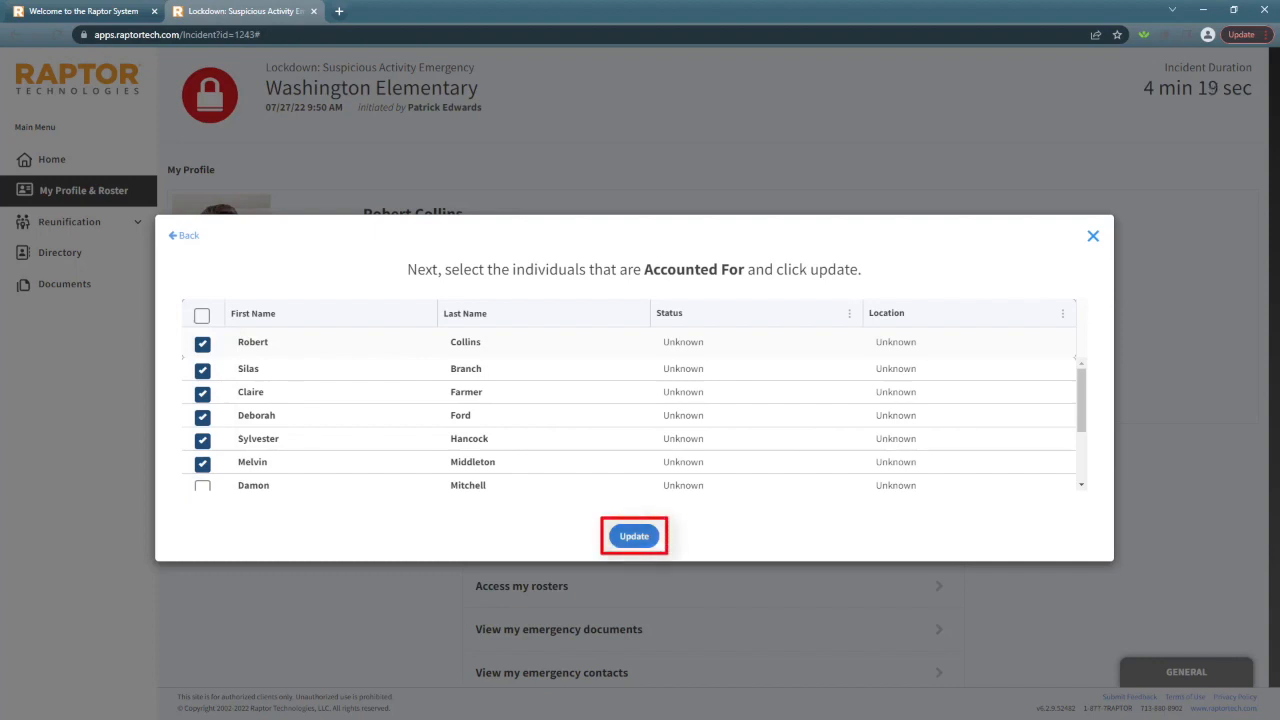
pyautogui.click(634, 536)
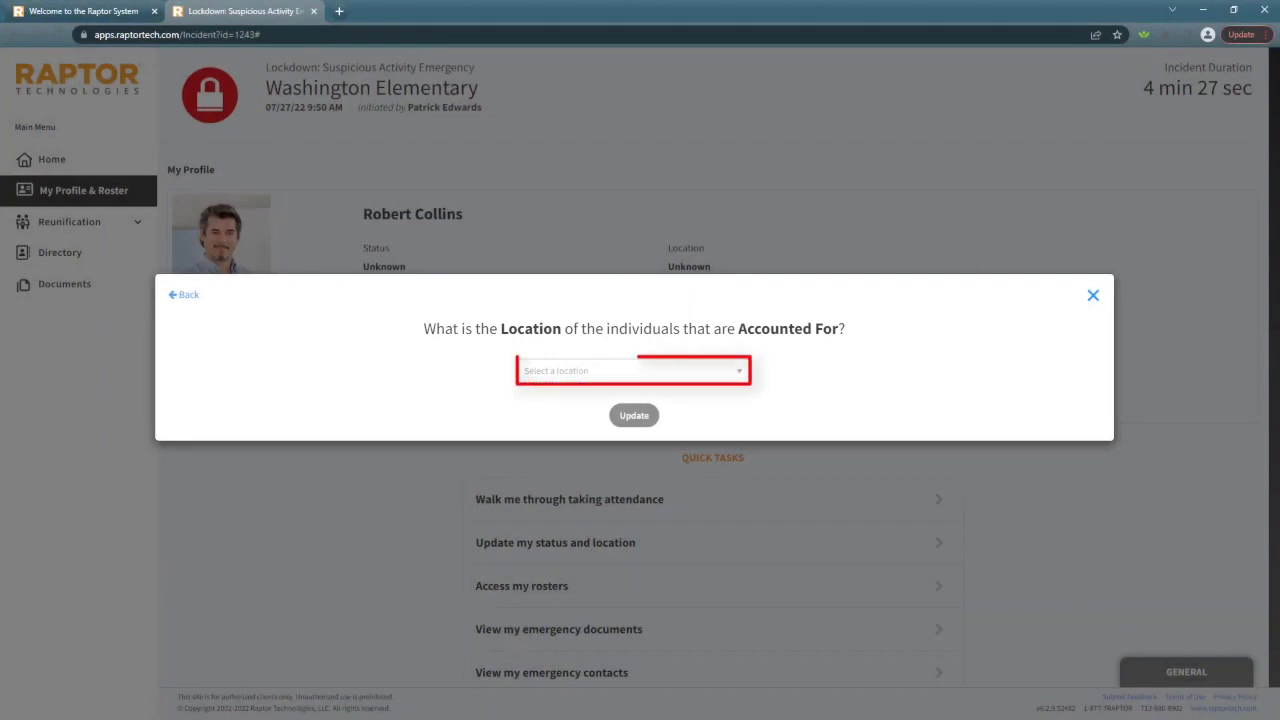
# Add Room 101 as a new location and assign it to the Accounted For individuals
pyautogui.click(634, 371)
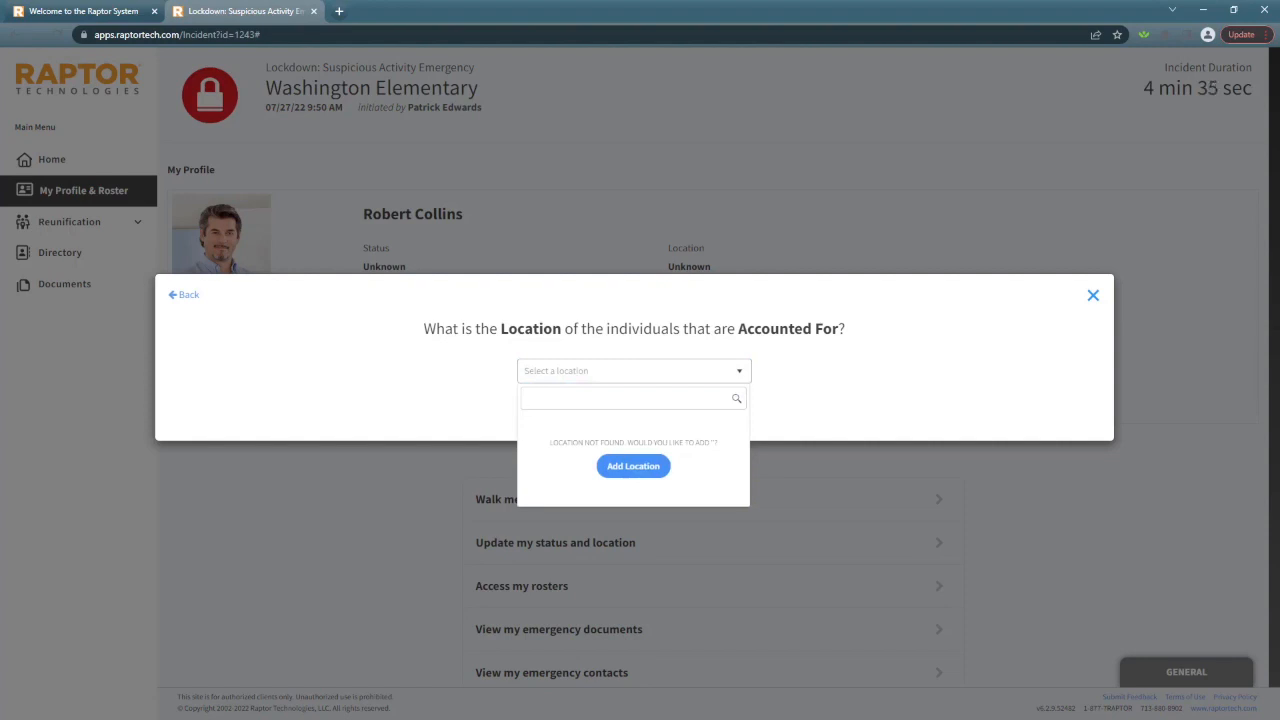
pyautogui.write('Room 101')
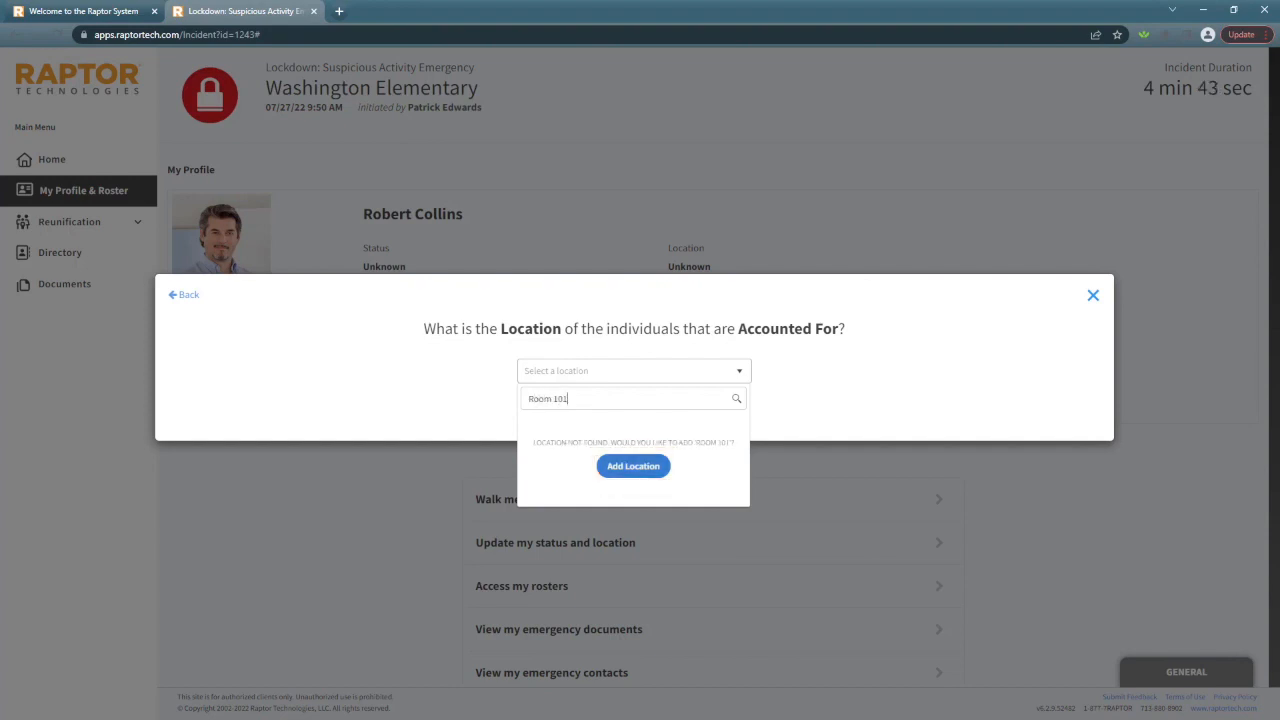
pyautogui.click(633, 466)
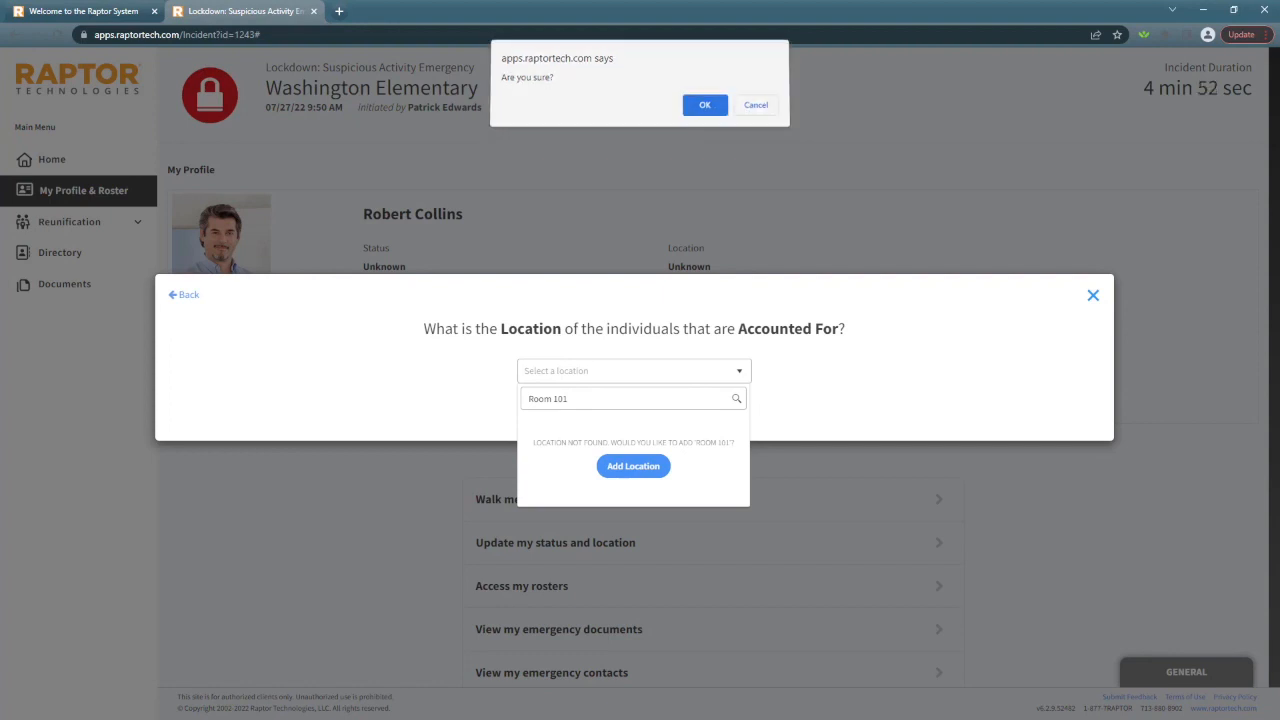
pyautogui.press('Return')
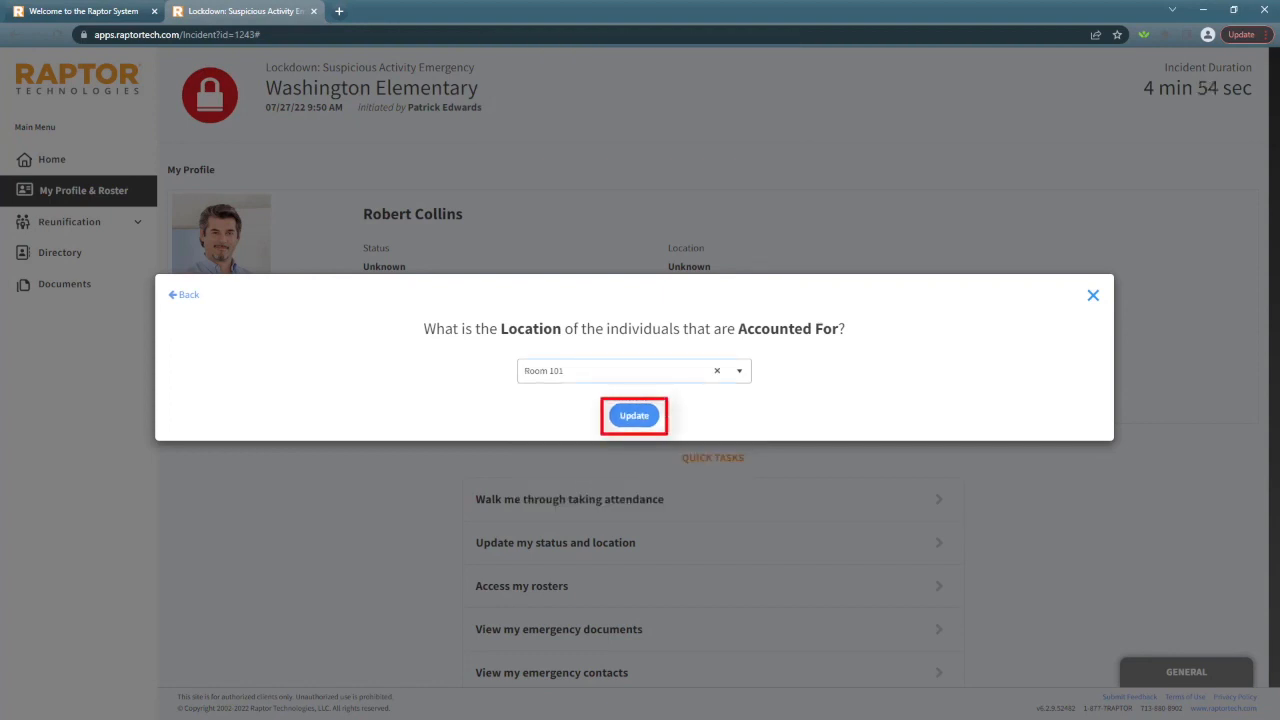
pyautogui.click(634, 415)
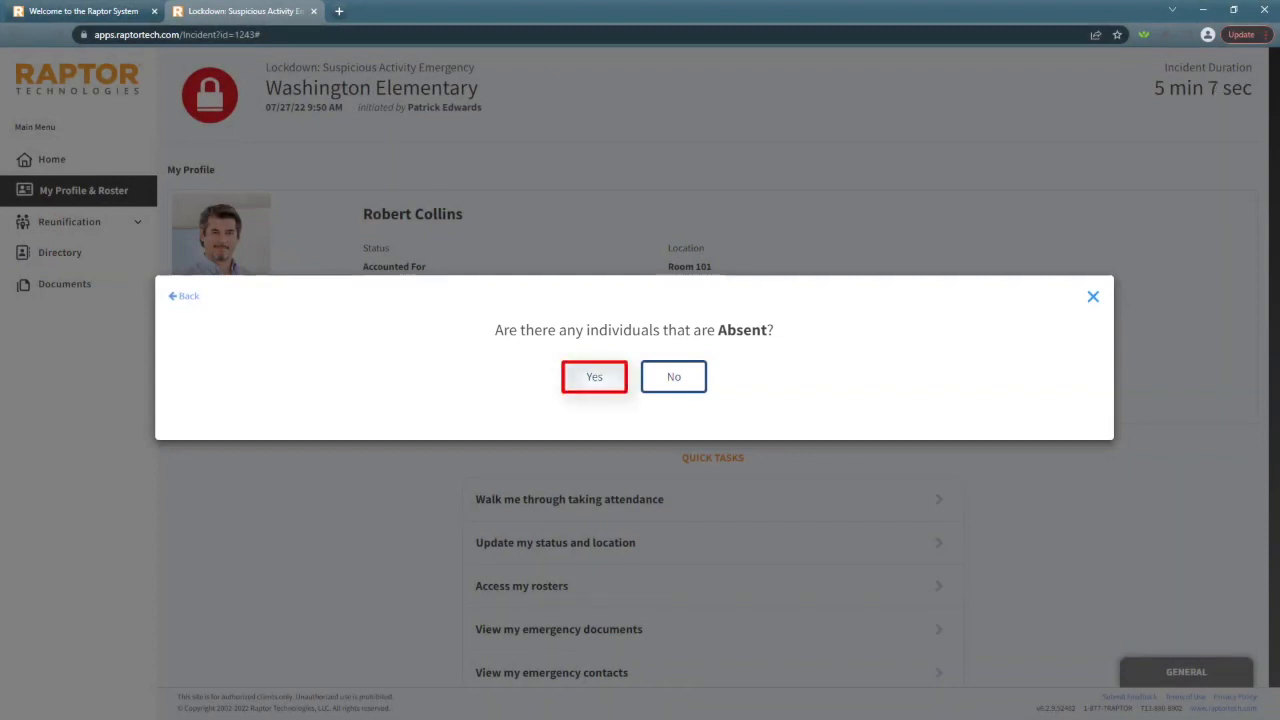
# Report that there are absent individuals and mark the seventh person on the roster as Absent
pyautogui.click(594, 377)
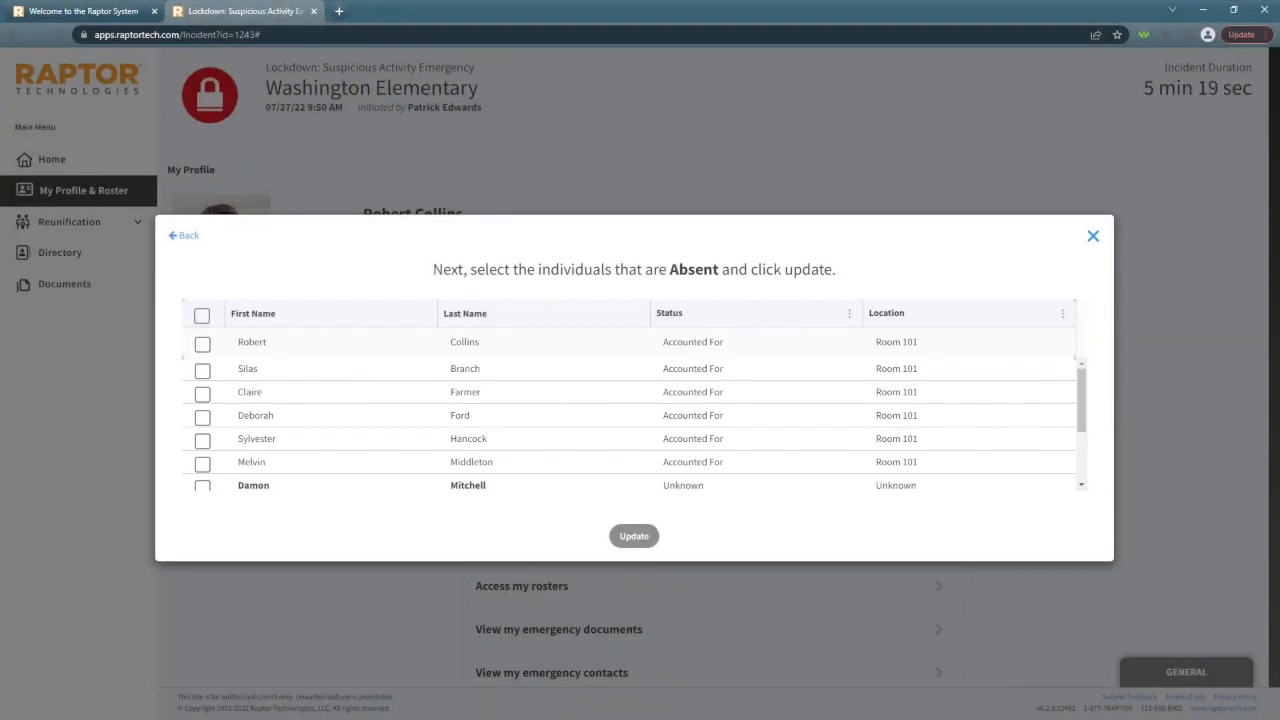
pyautogui.scroll(-1, 634, 420)
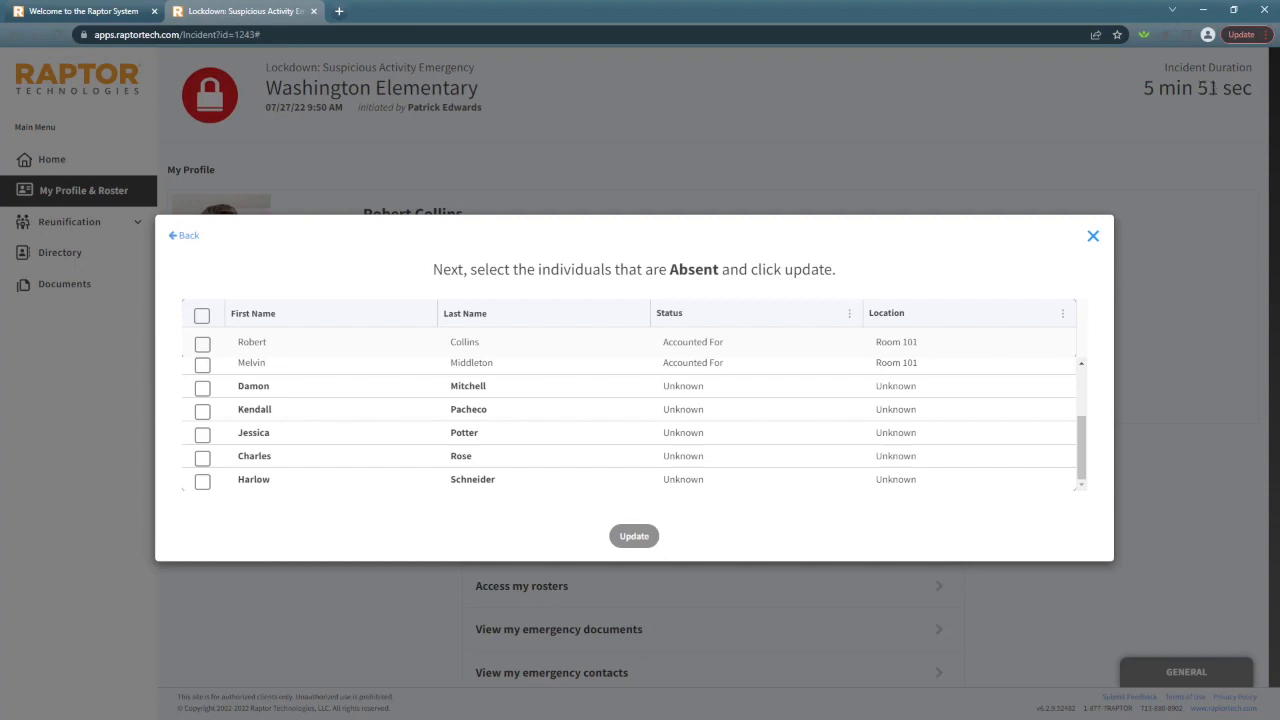
pyautogui.click(202, 388)
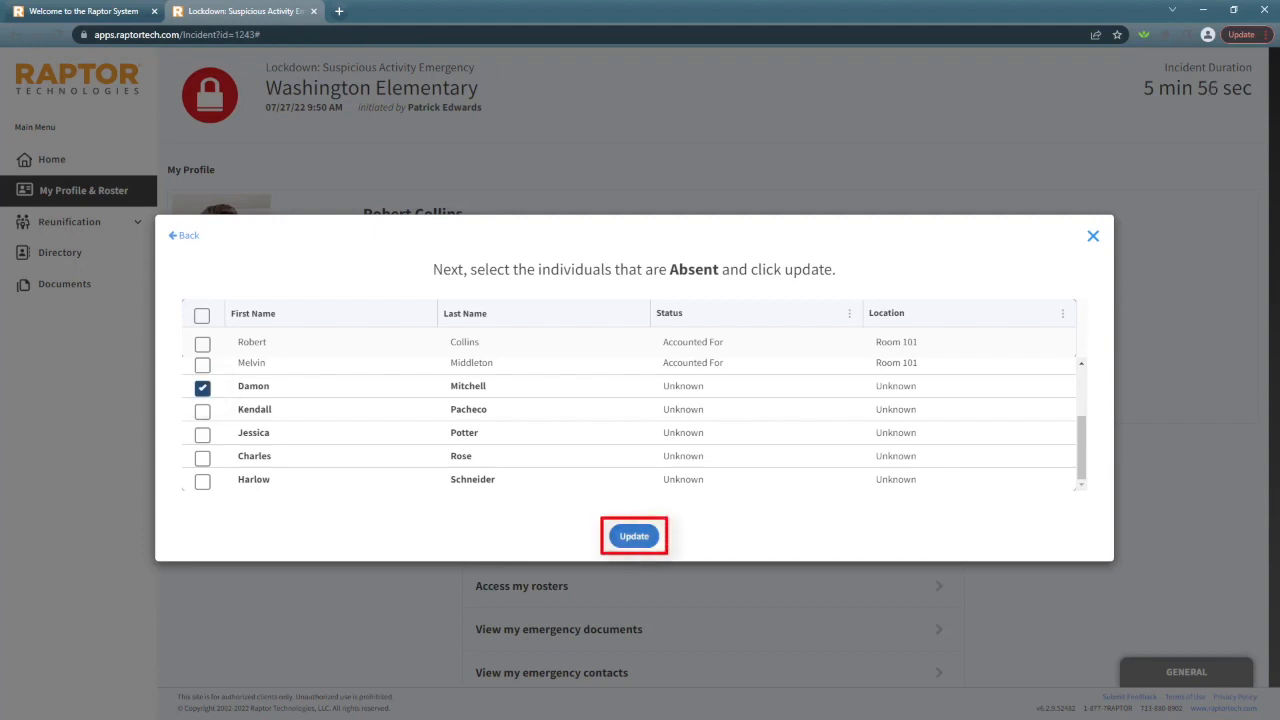
pyautogui.click(634, 536)
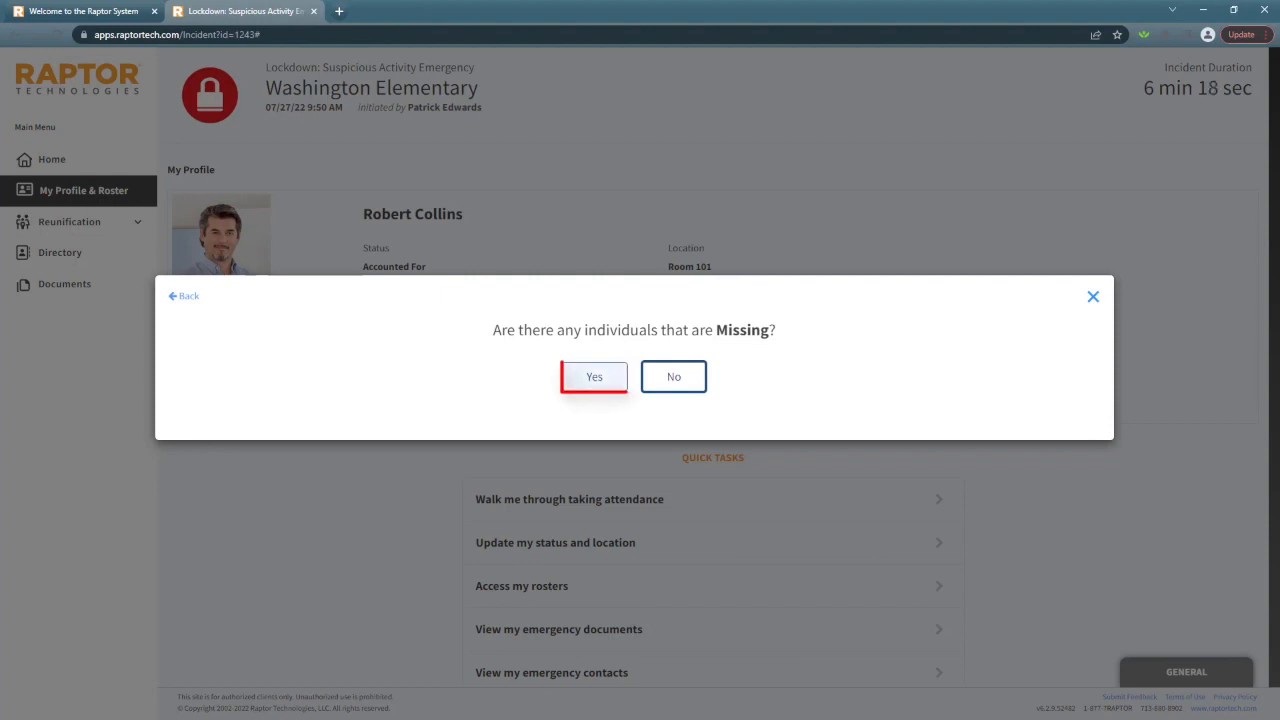
# Report that there are missing individuals and mark the eighth person on the roster as Missing
pyautogui.click(594, 377)
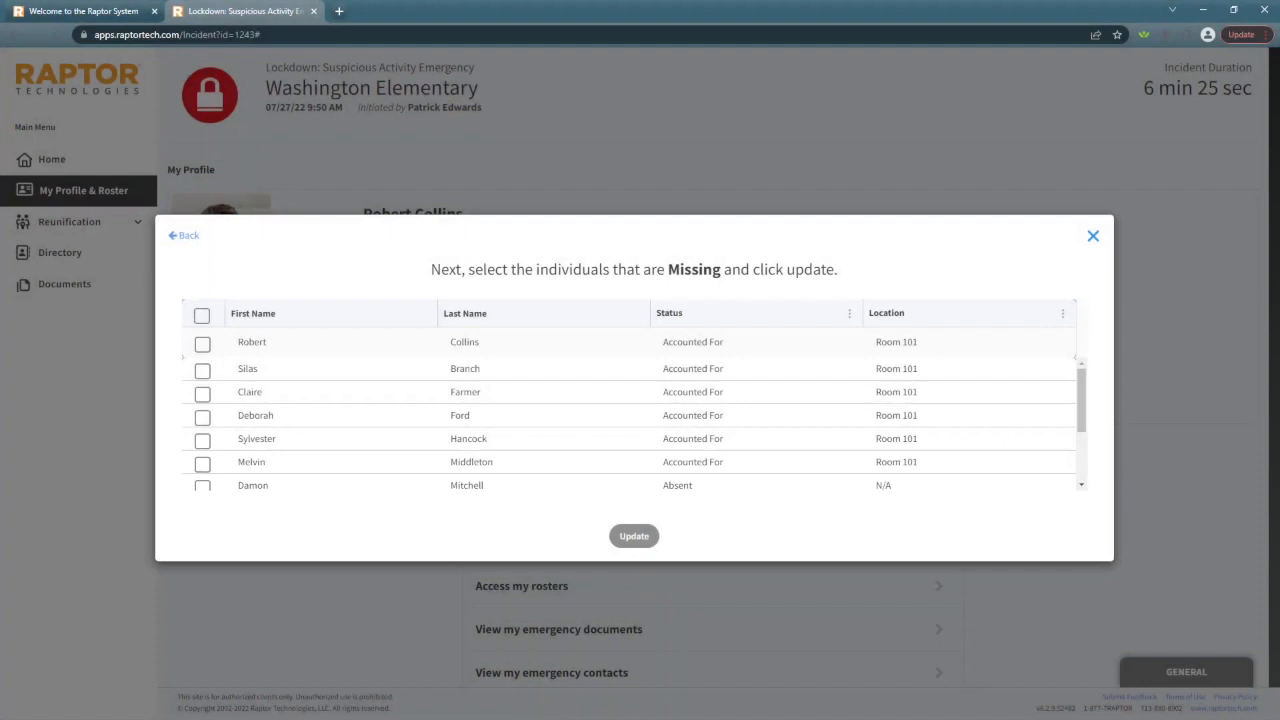
pyautogui.scroll(-2, 630, 420)
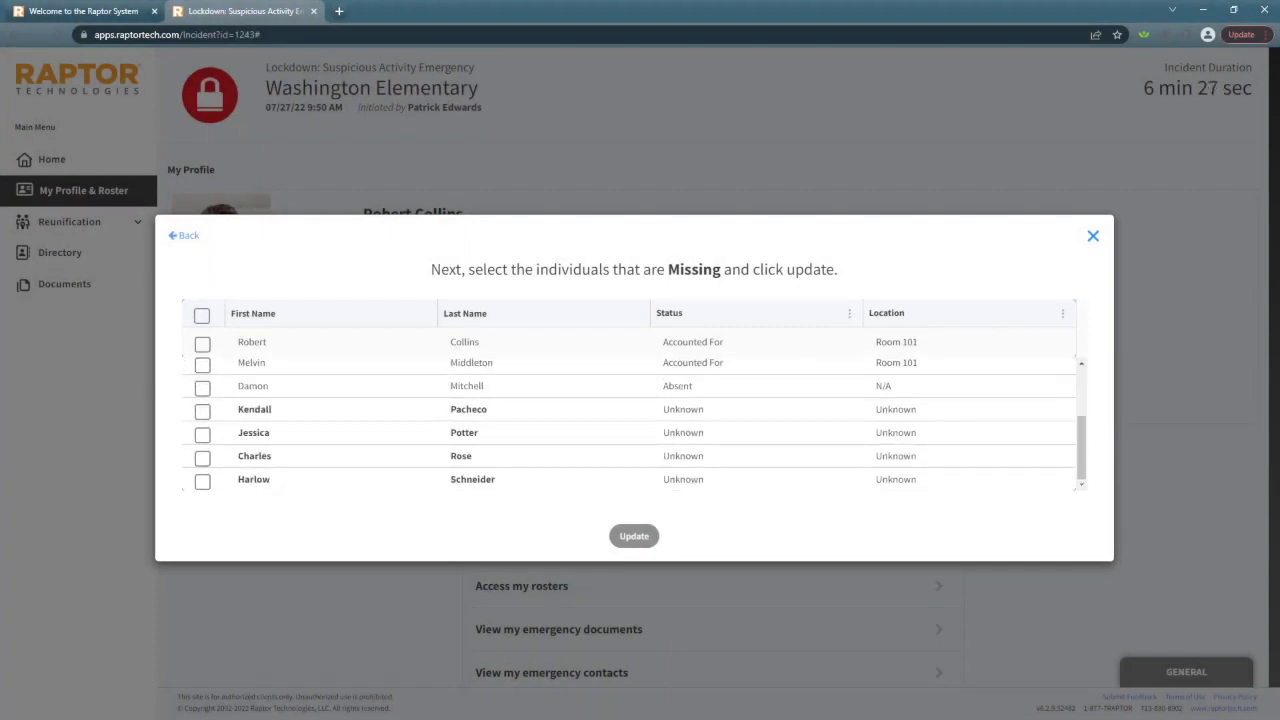
pyautogui.click(202, 412)
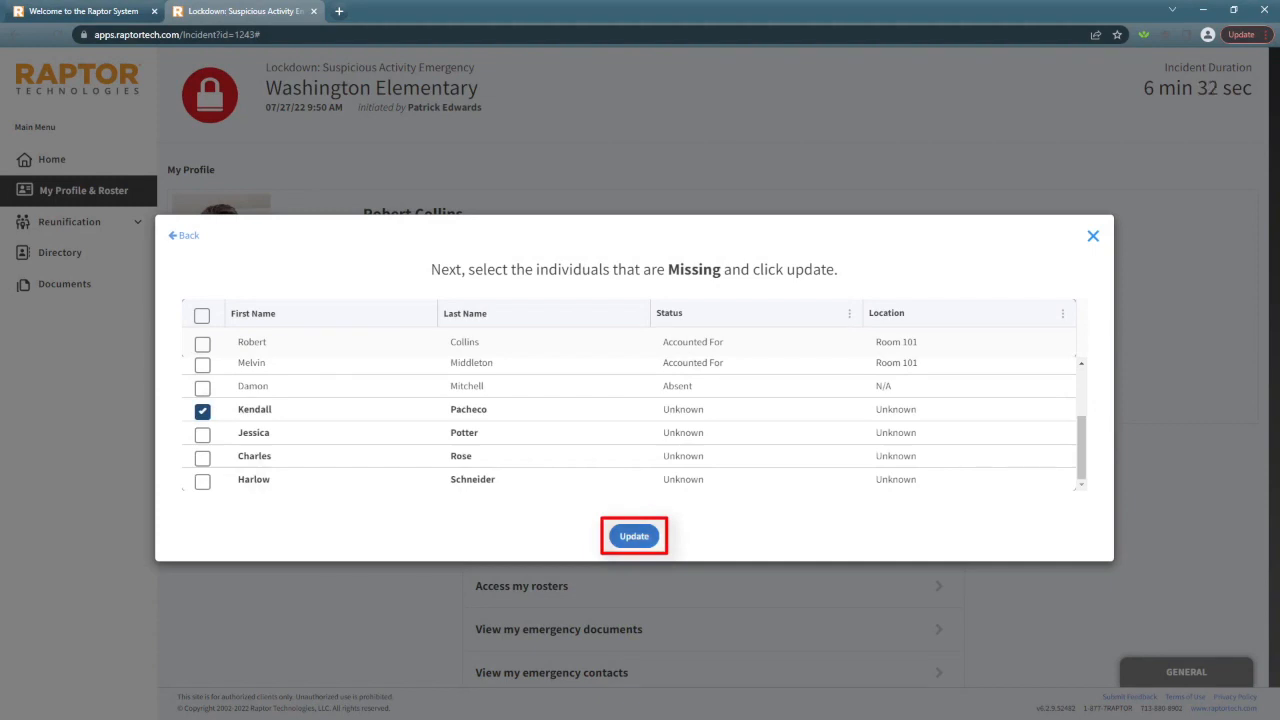
pyautogui.click(634, 536)
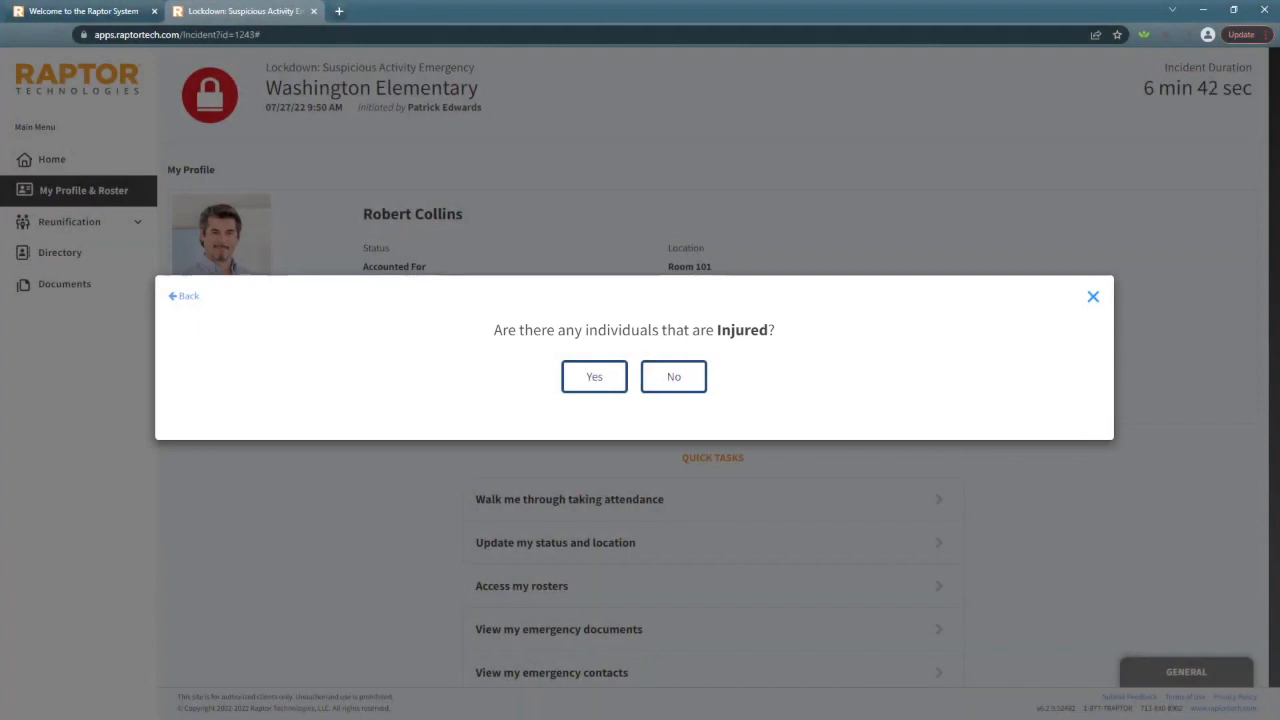
# Report that there are injured individuals and mark the ninth and tenth people on the roster as Injured
pyautogui.click(594, 377)
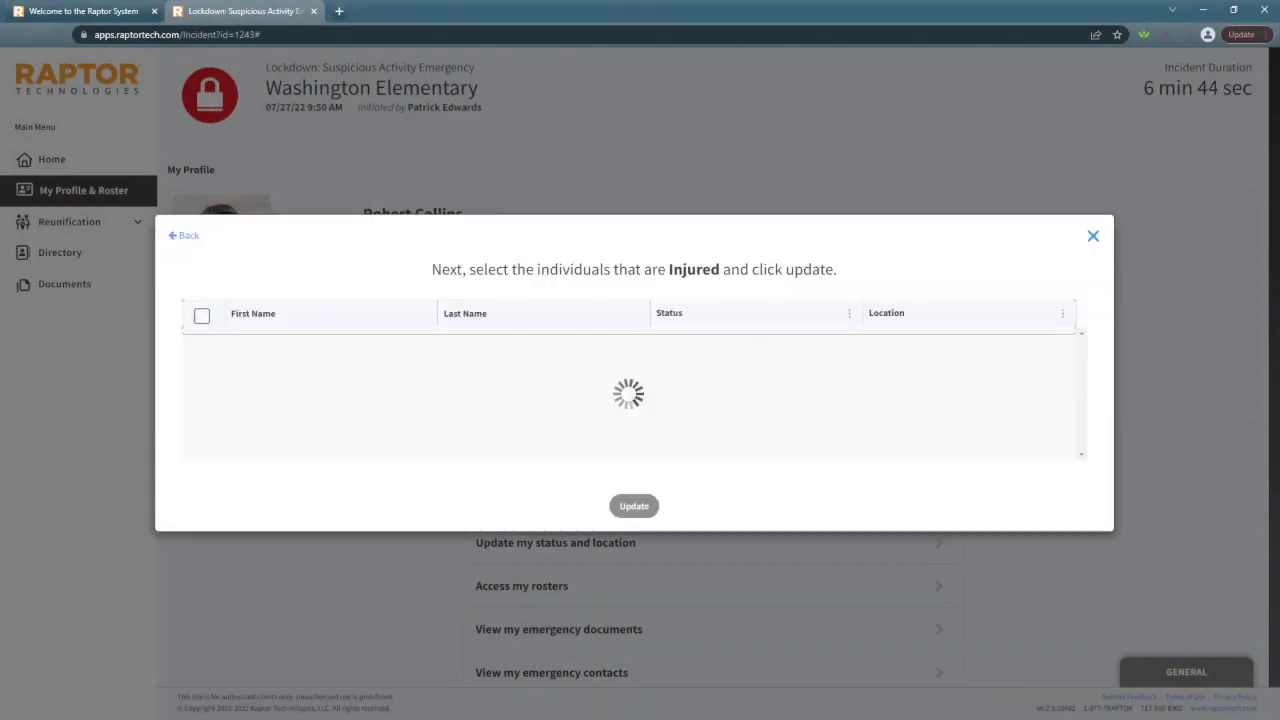
pyautogui.scroll(-3, 634, 420)
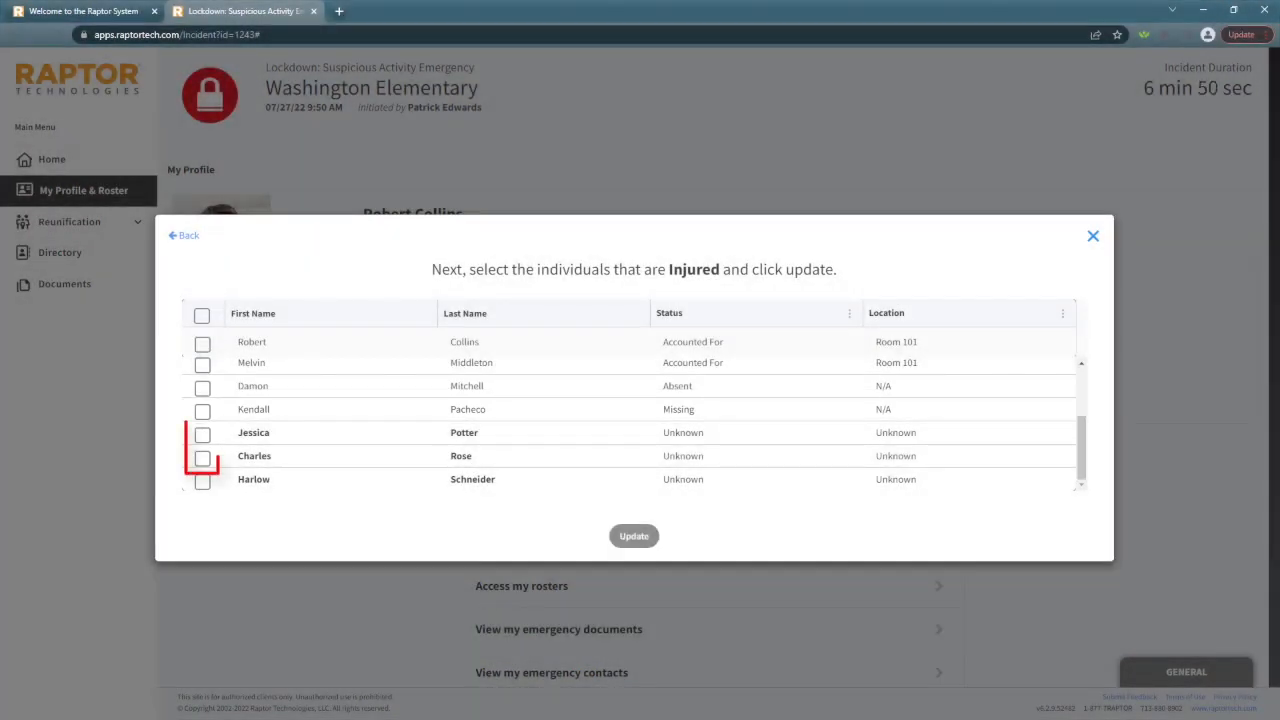
pyautogui.click(202, 435)
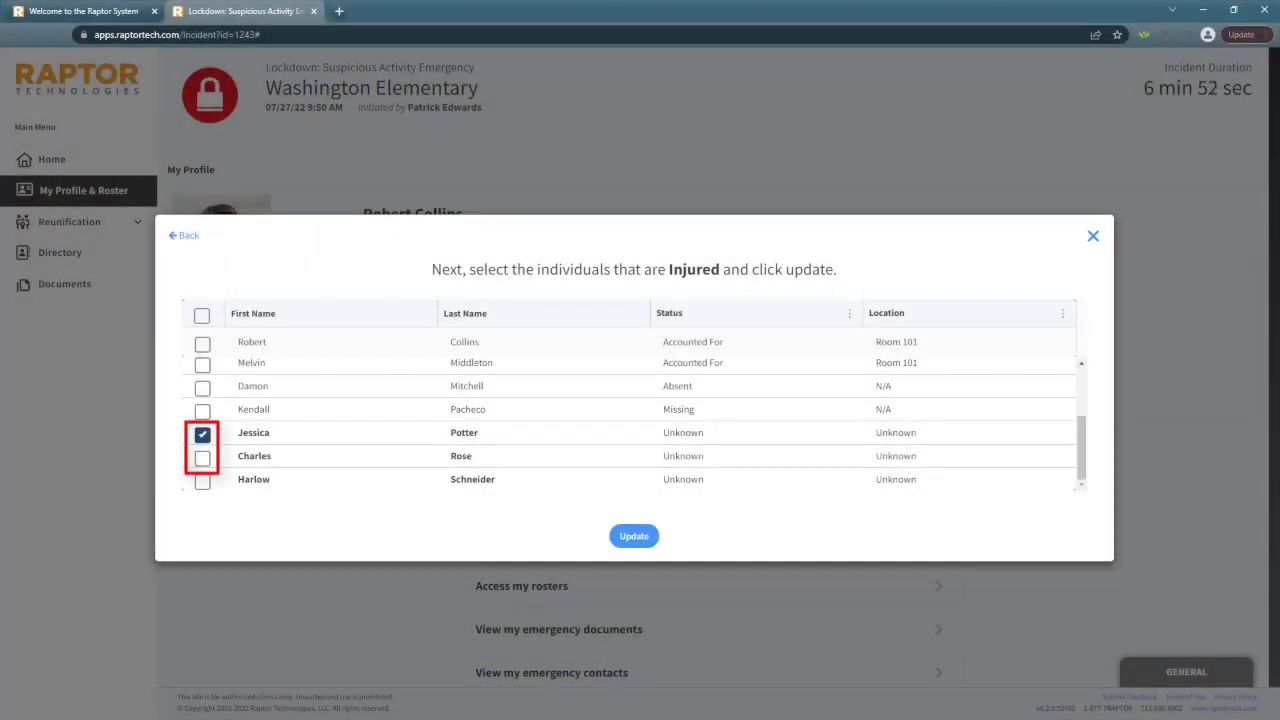
pyautogui.click(202, 458)
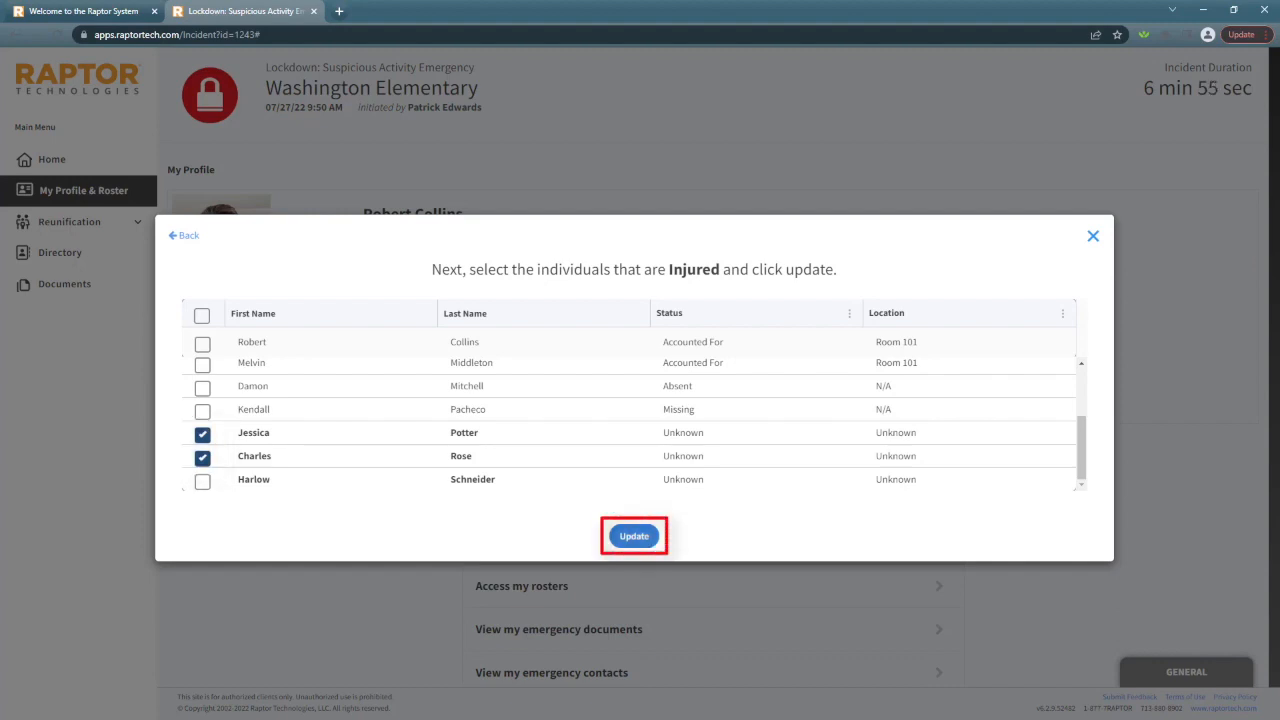
pyautogui.click(634, 536)
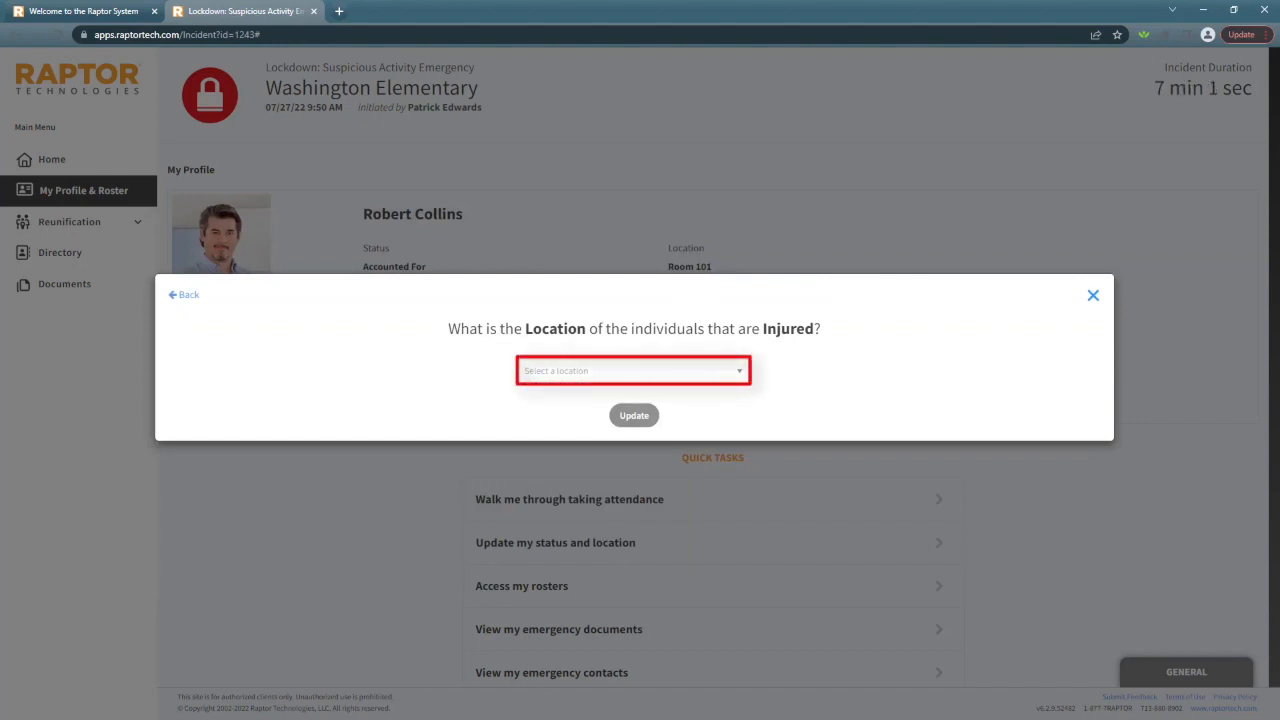
# Set the location of the Injured individuals to Room 101
pyautogui.click(634, 371)
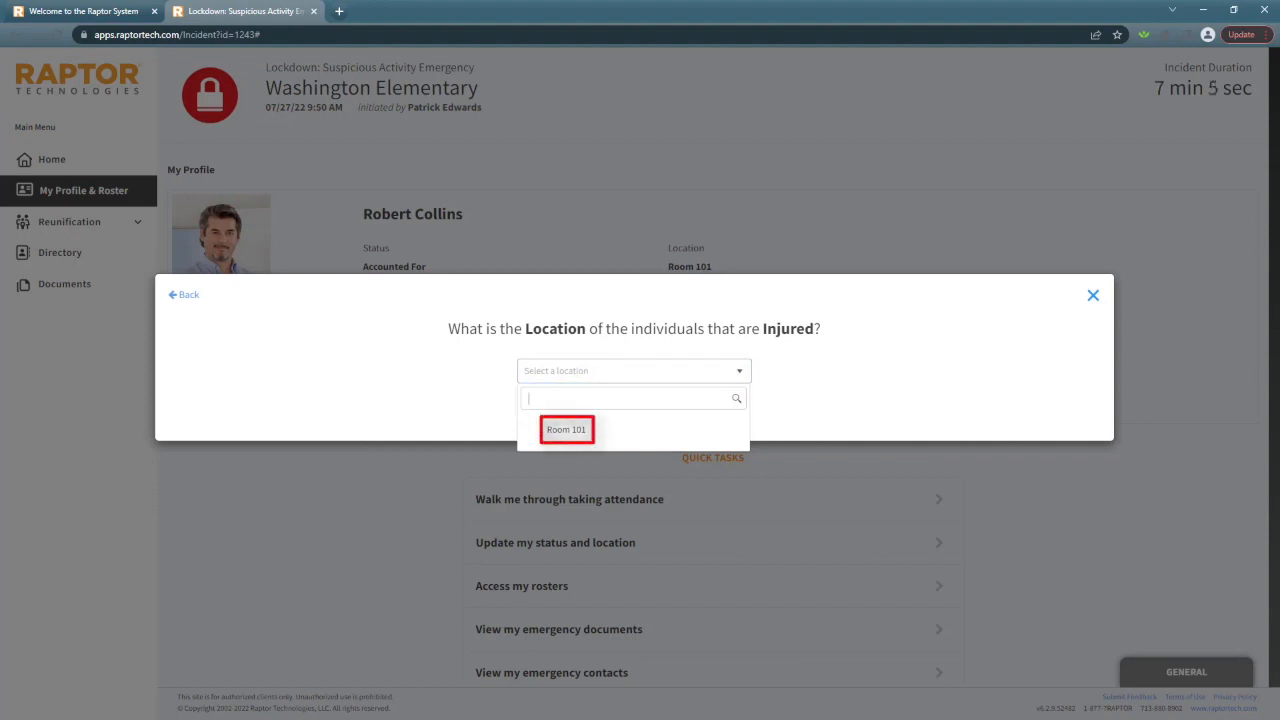
pyautogui.click(566, 430)
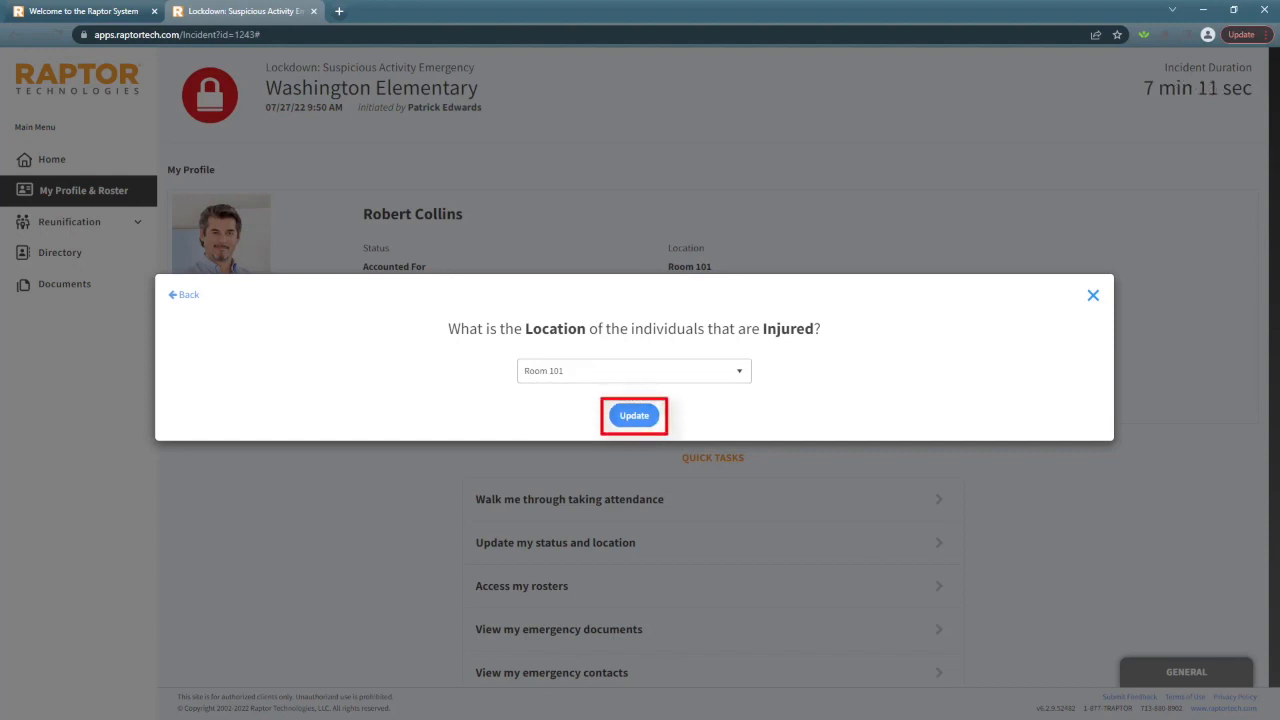
pyautogui.click(634, 415)
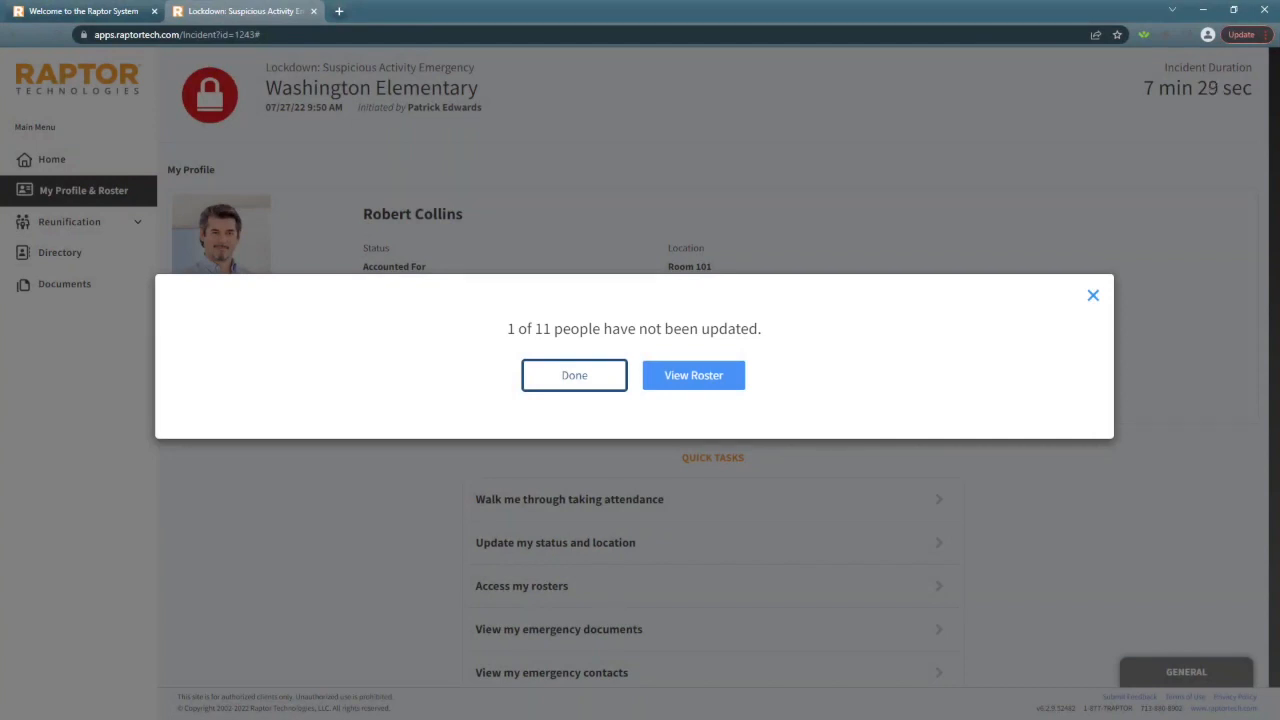
# View the roster and mark its remaining Unknown person as Accounted For in Room 101
pyautogui.click(693, 375)
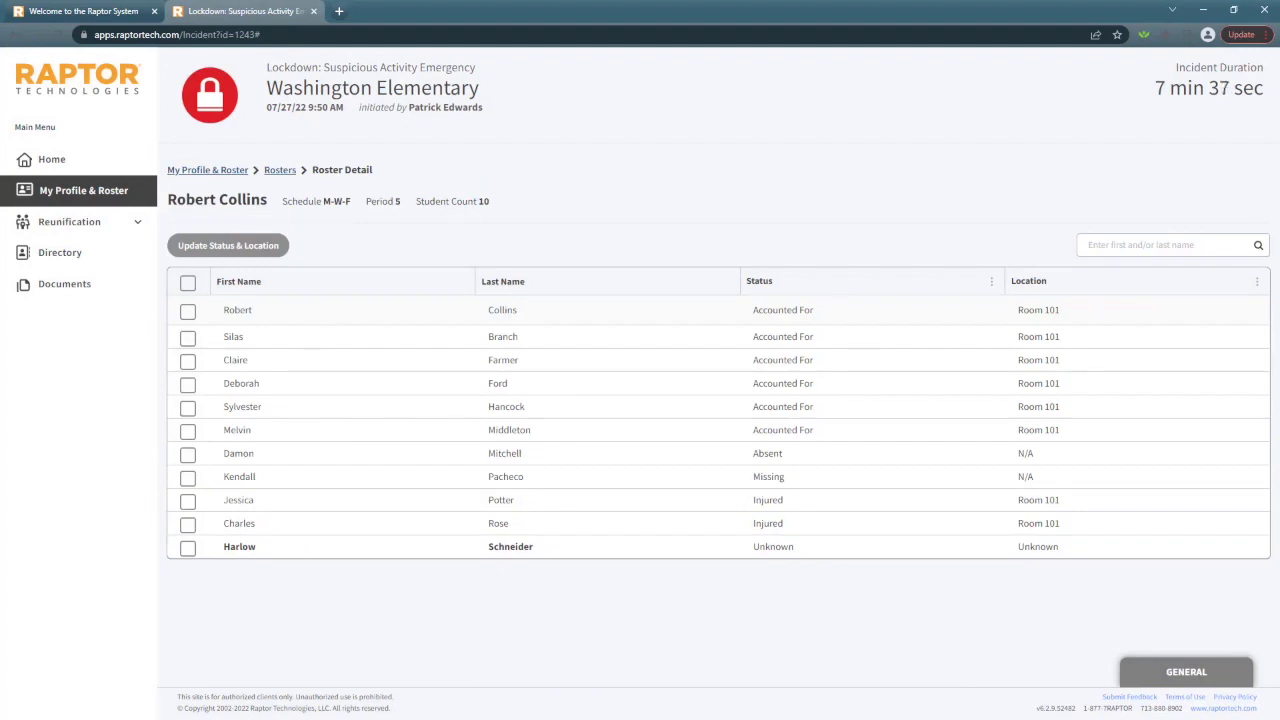
pyautogui.click(188, 548)
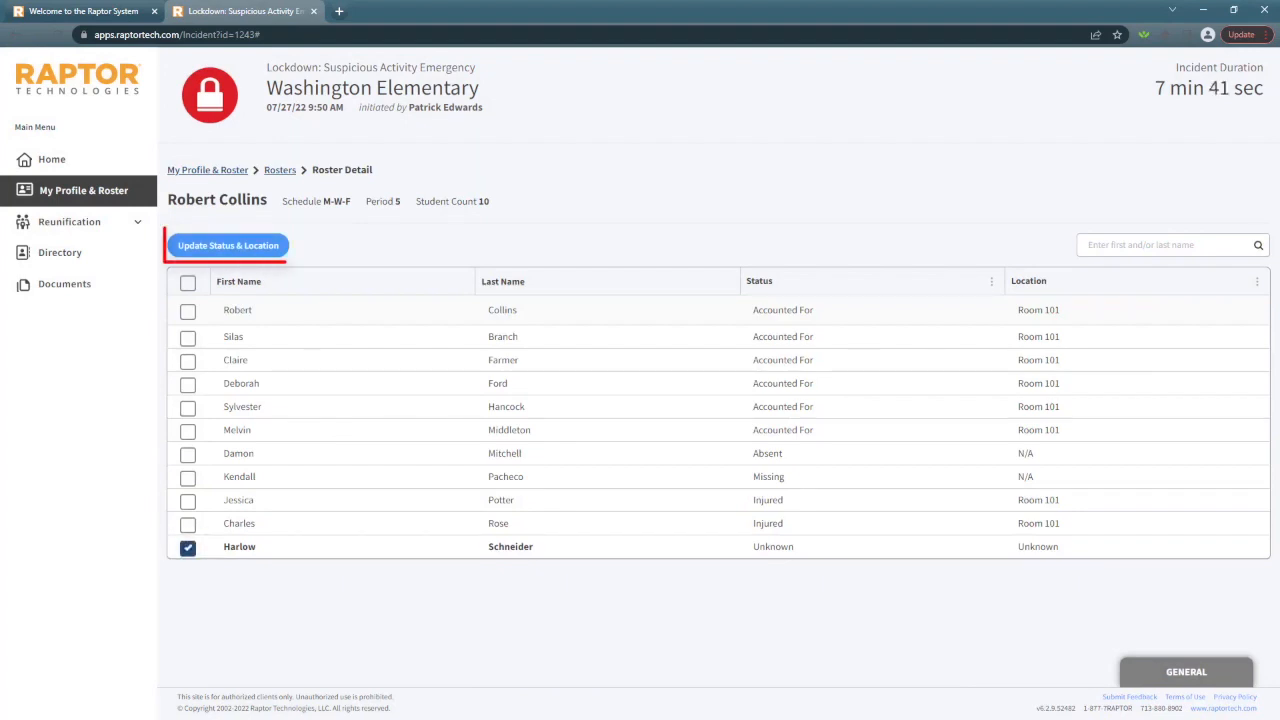
pyautogui.click(228, 245)
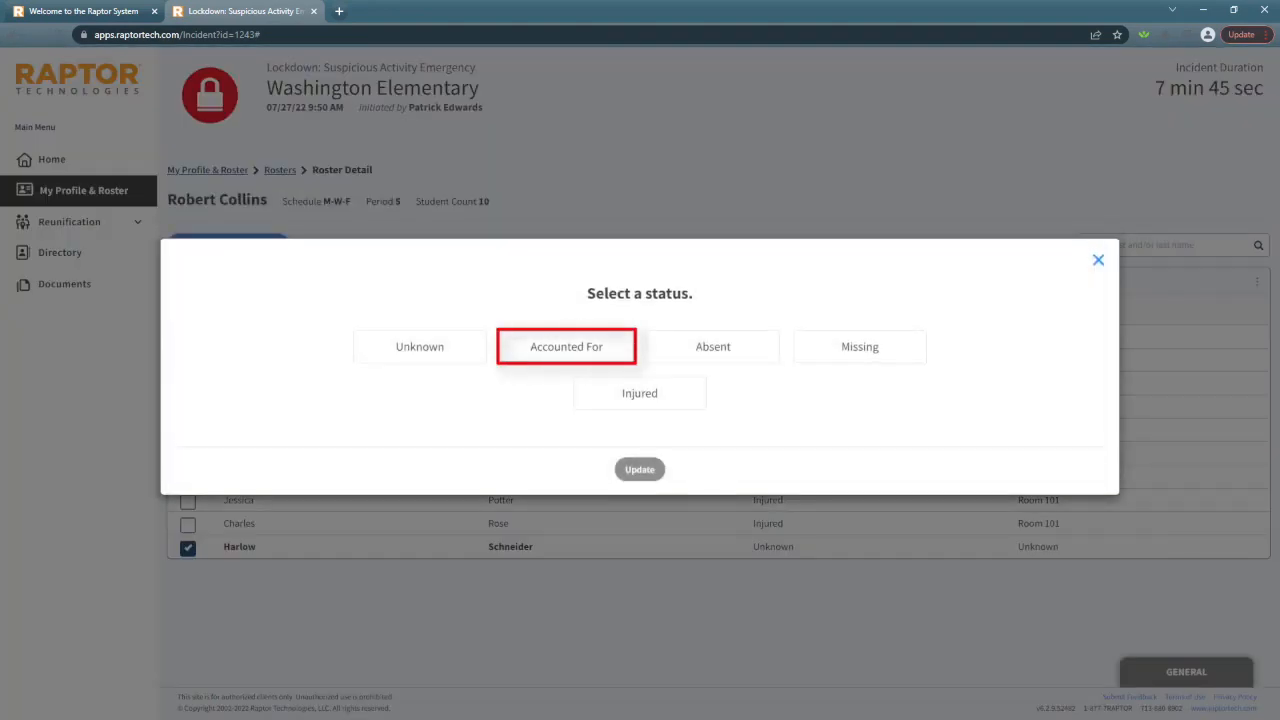
pyautogui.click(566, 347)
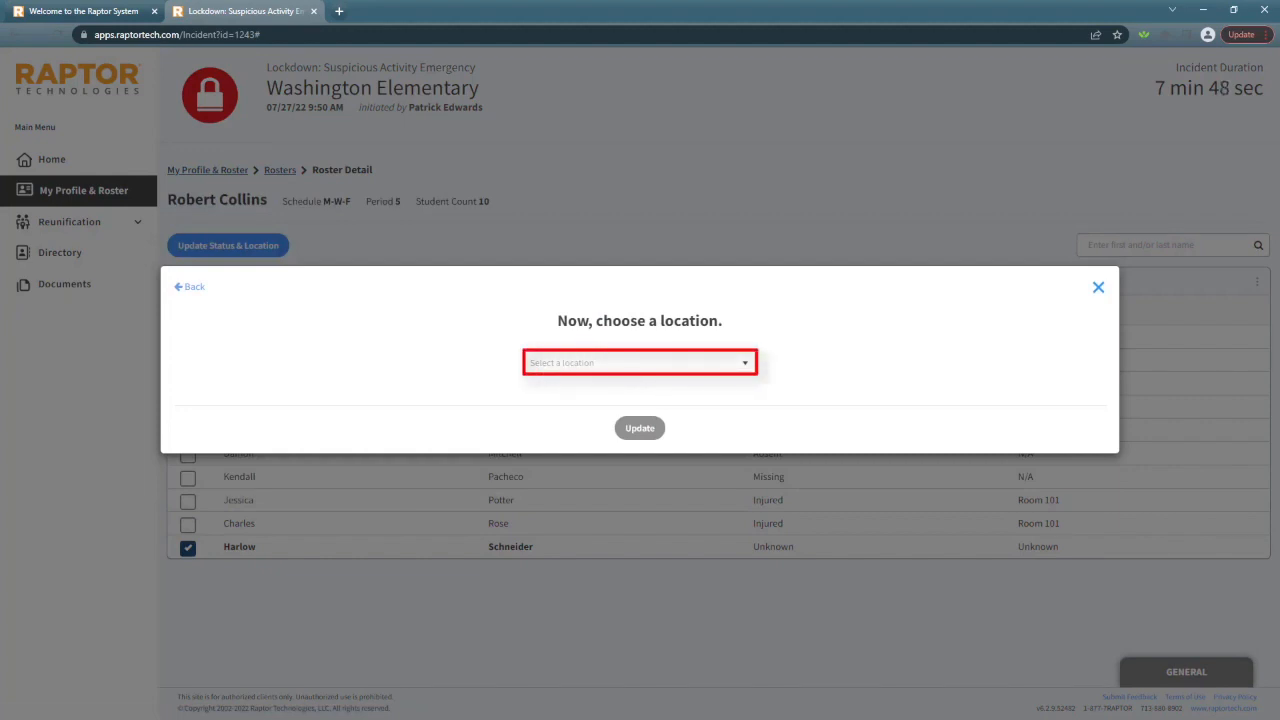
pyautogui.click(640, 363)
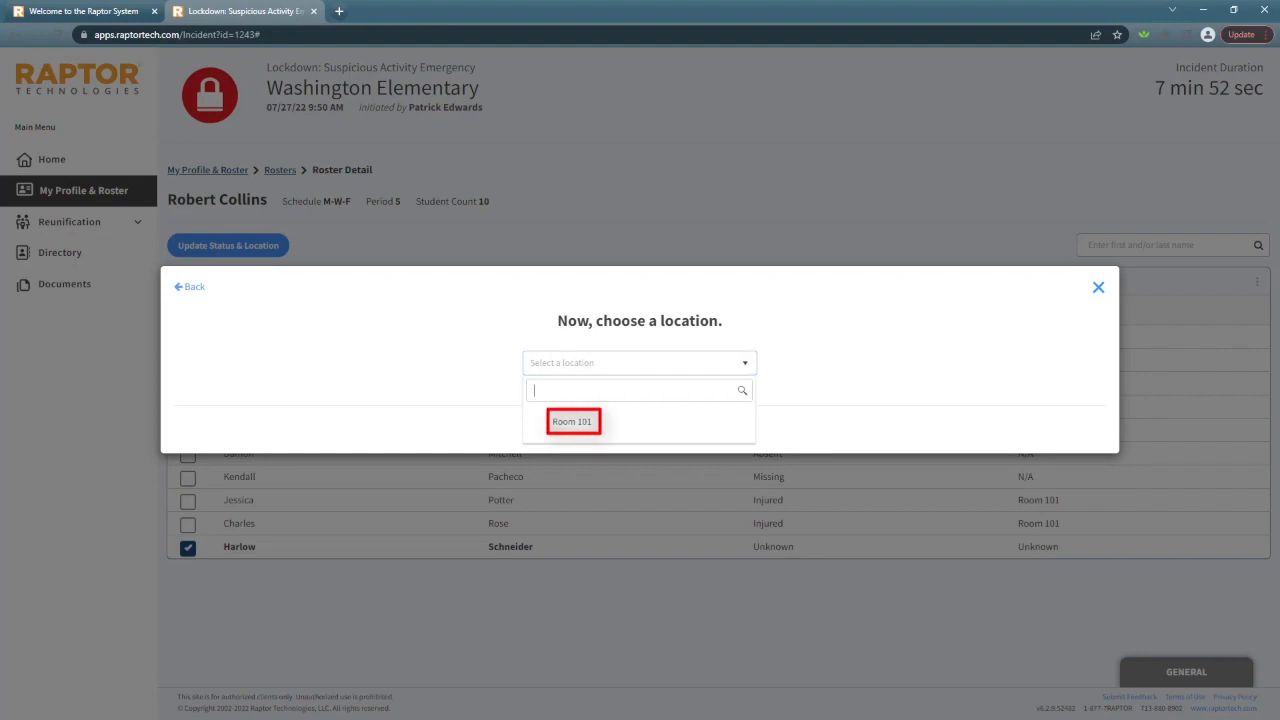
pyautogui.click(572, 421)
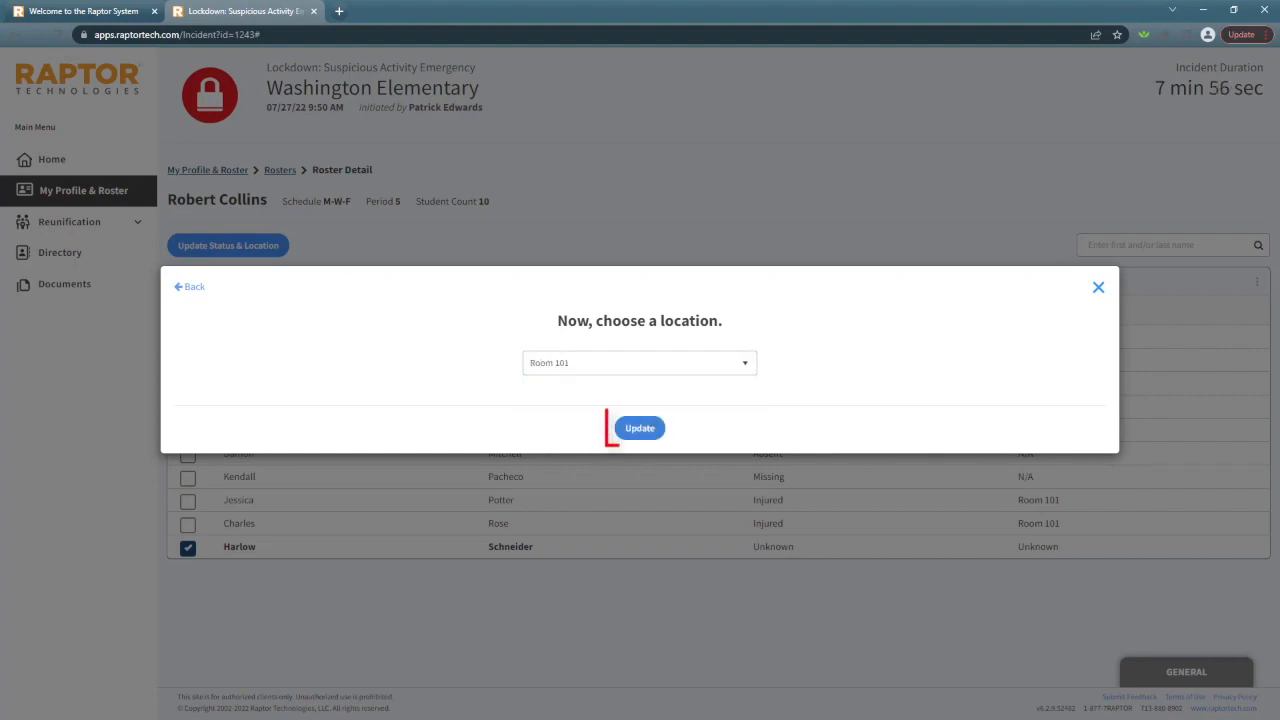
pyautogui.click(640, 428)
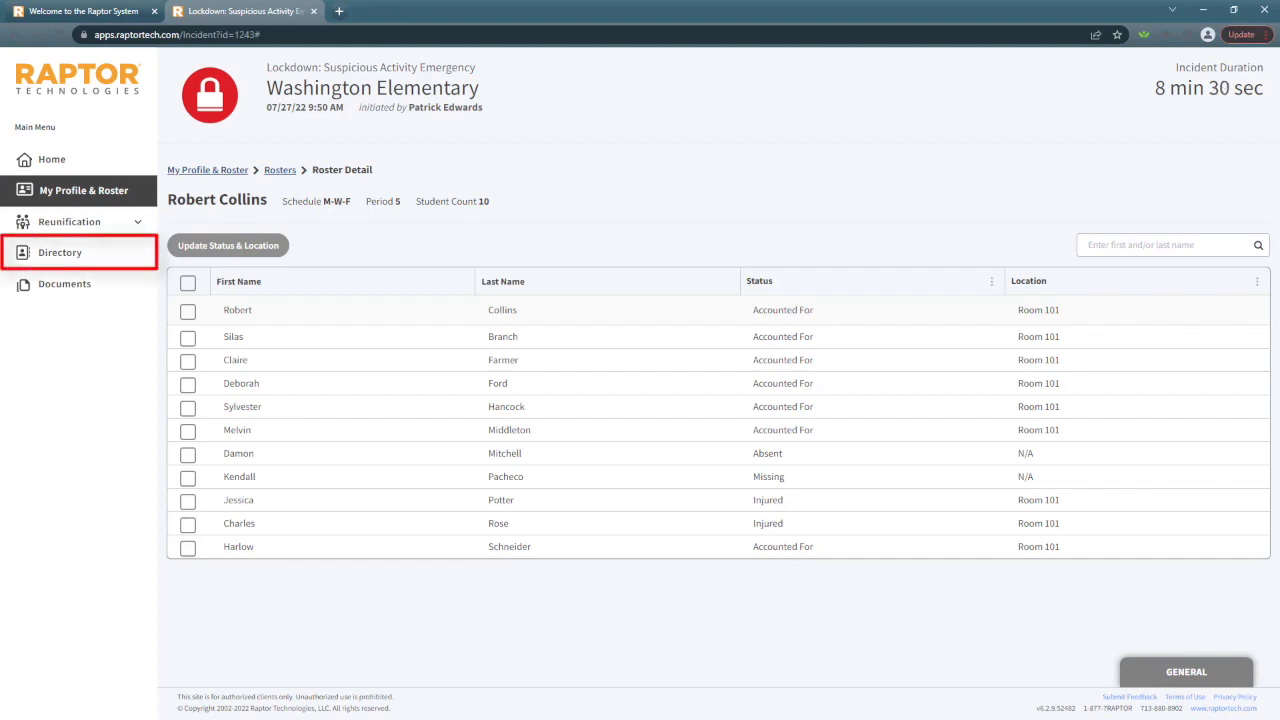
# Search the directory by first name for the sixth listed student and set the student to Accounted For in Room 101
pyautogui.click(60, 252)
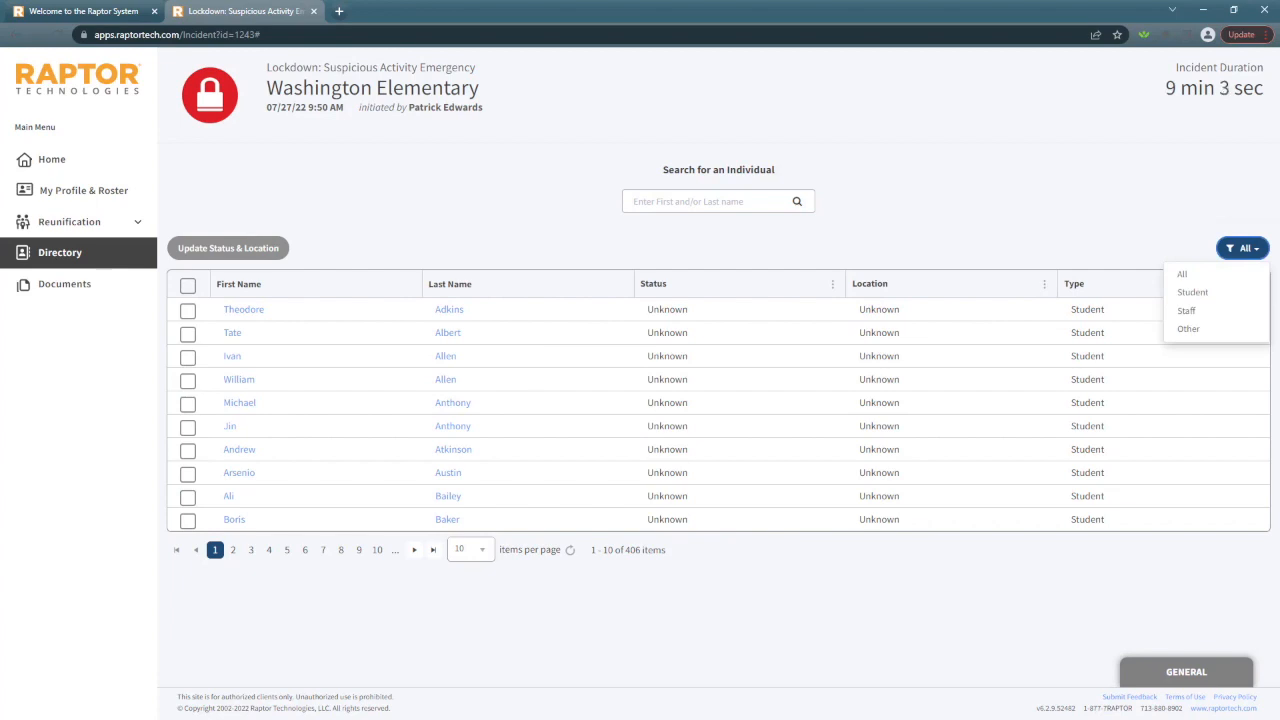
pyautogui.press('Escape')
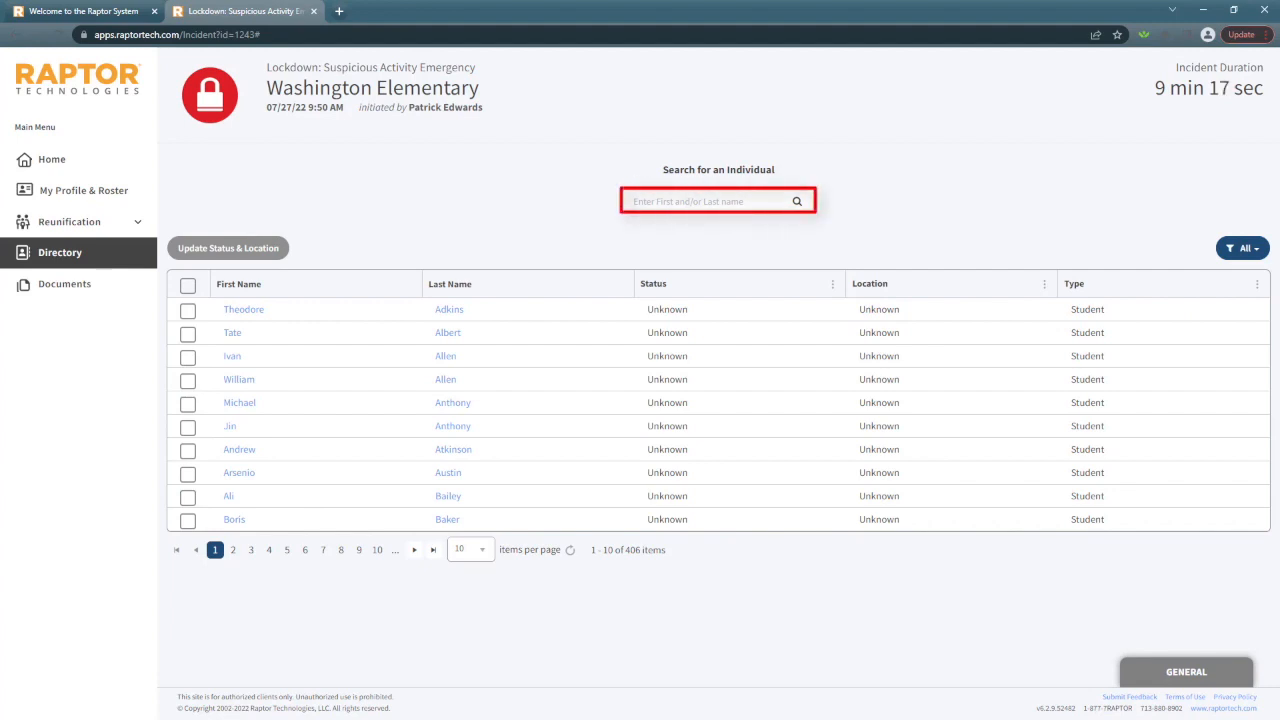
pyautogui.write('ji')
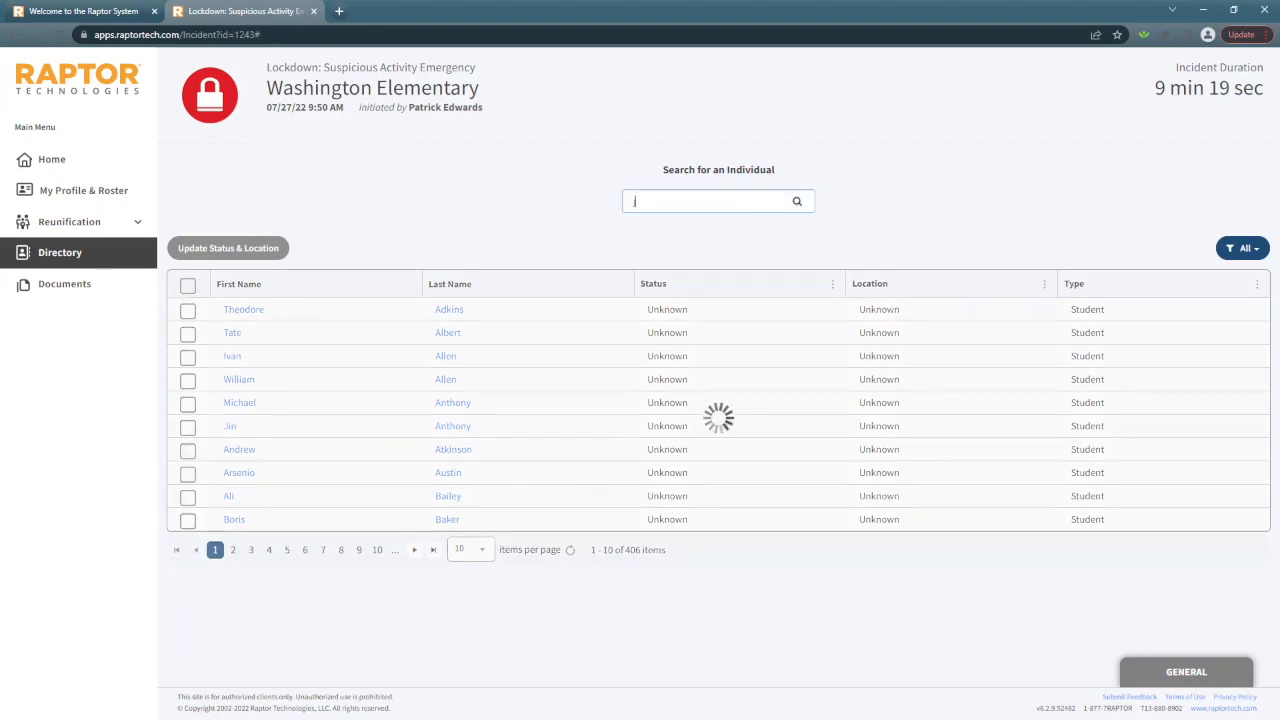
pyautogui.write('n')
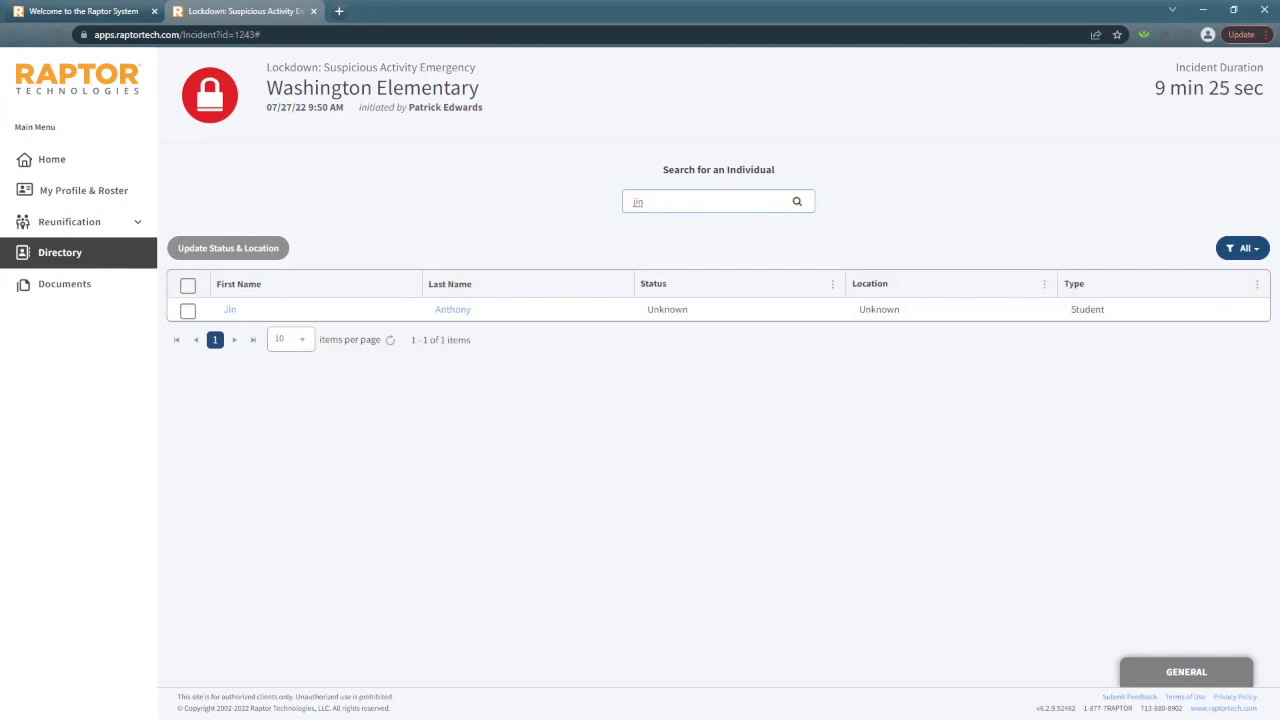
pyautogui.click(187, 310)
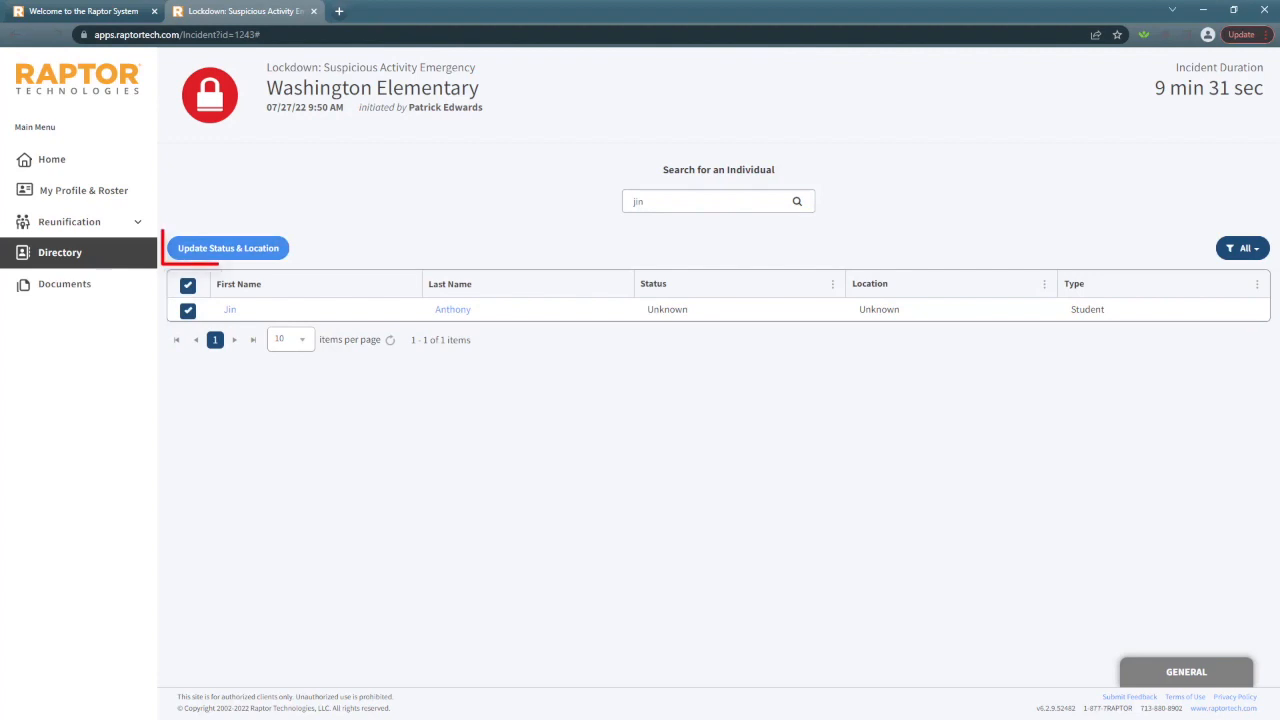
pyautogui.click(228, 248)
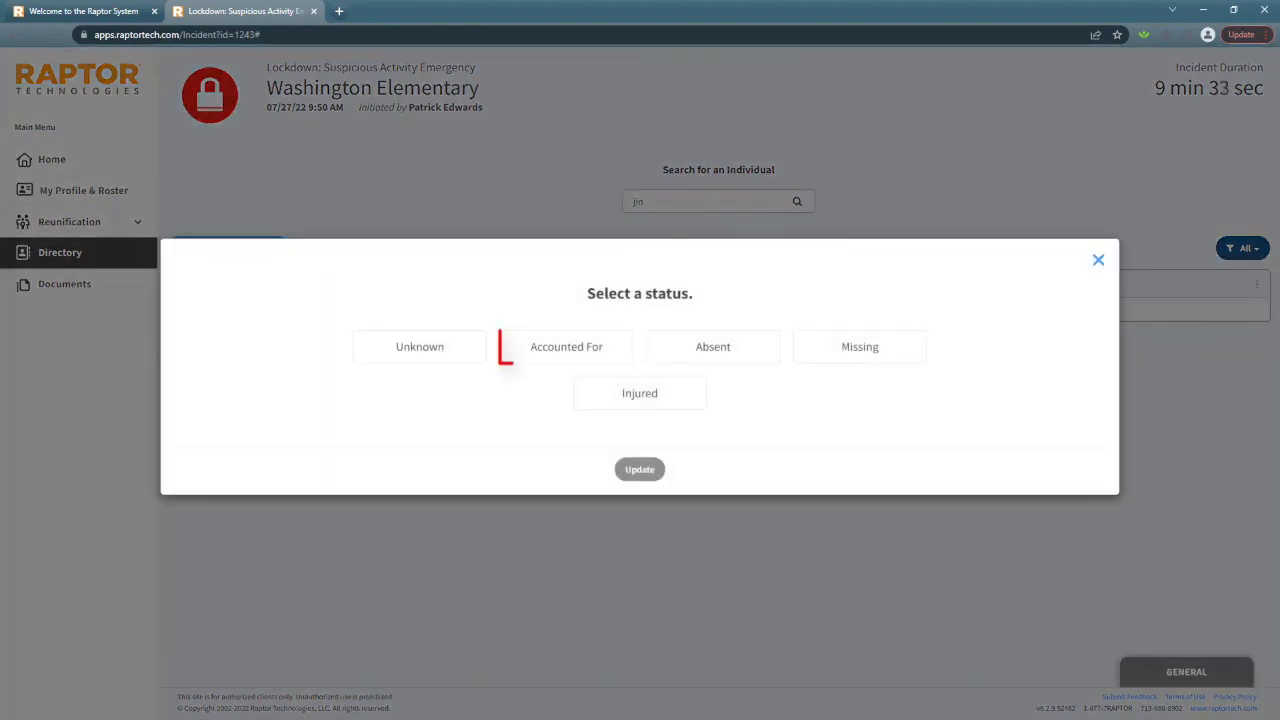
pyautogui.click(566, 347)
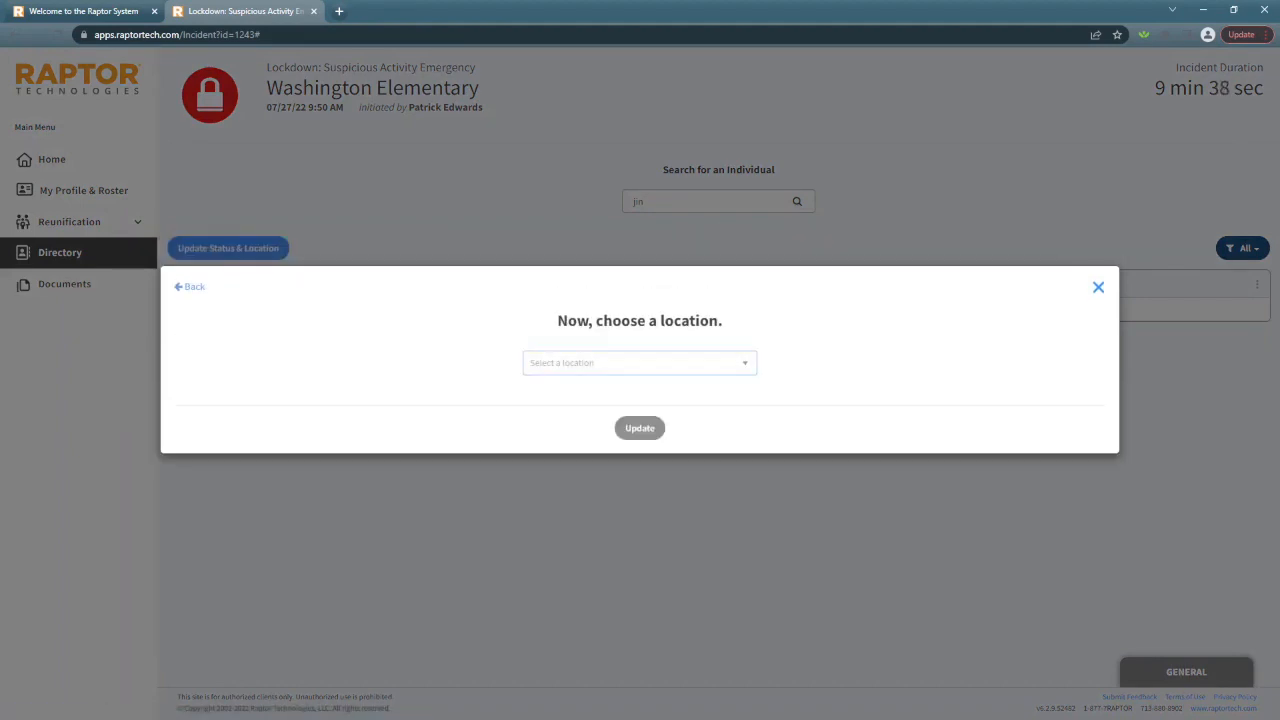
pyautogui.click(640, 363)
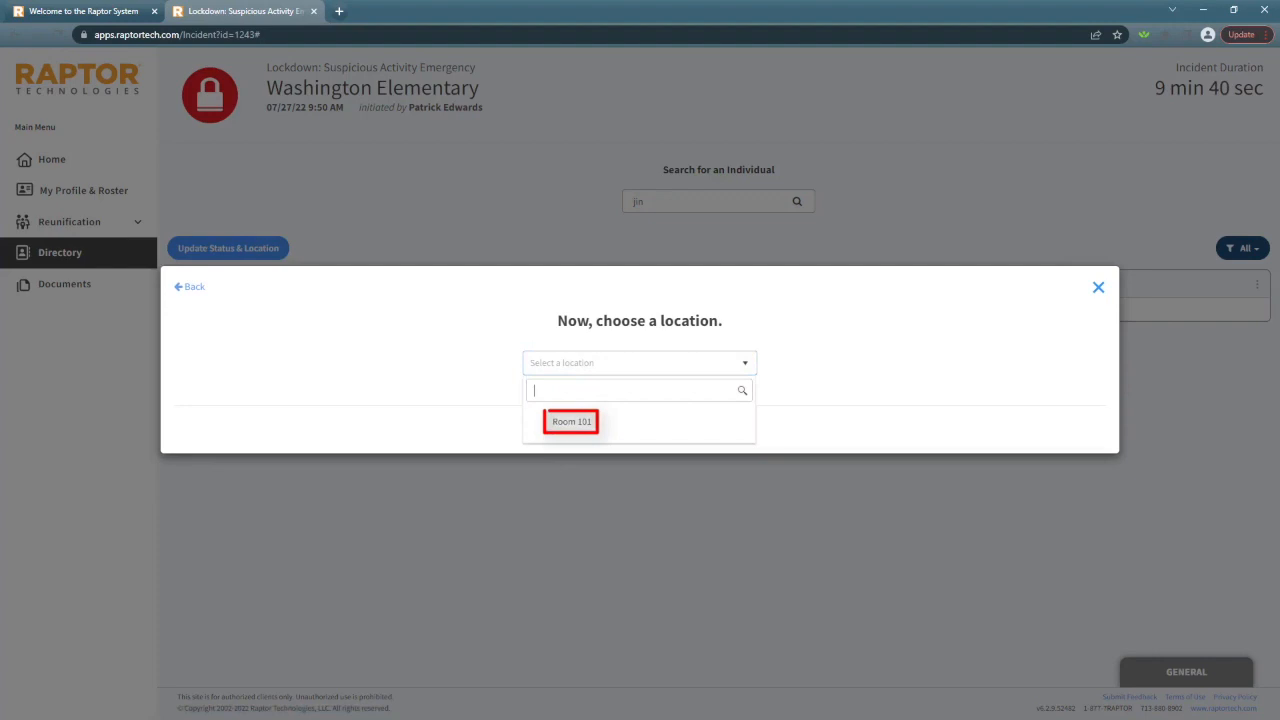
pyautogui.click(571, 421)
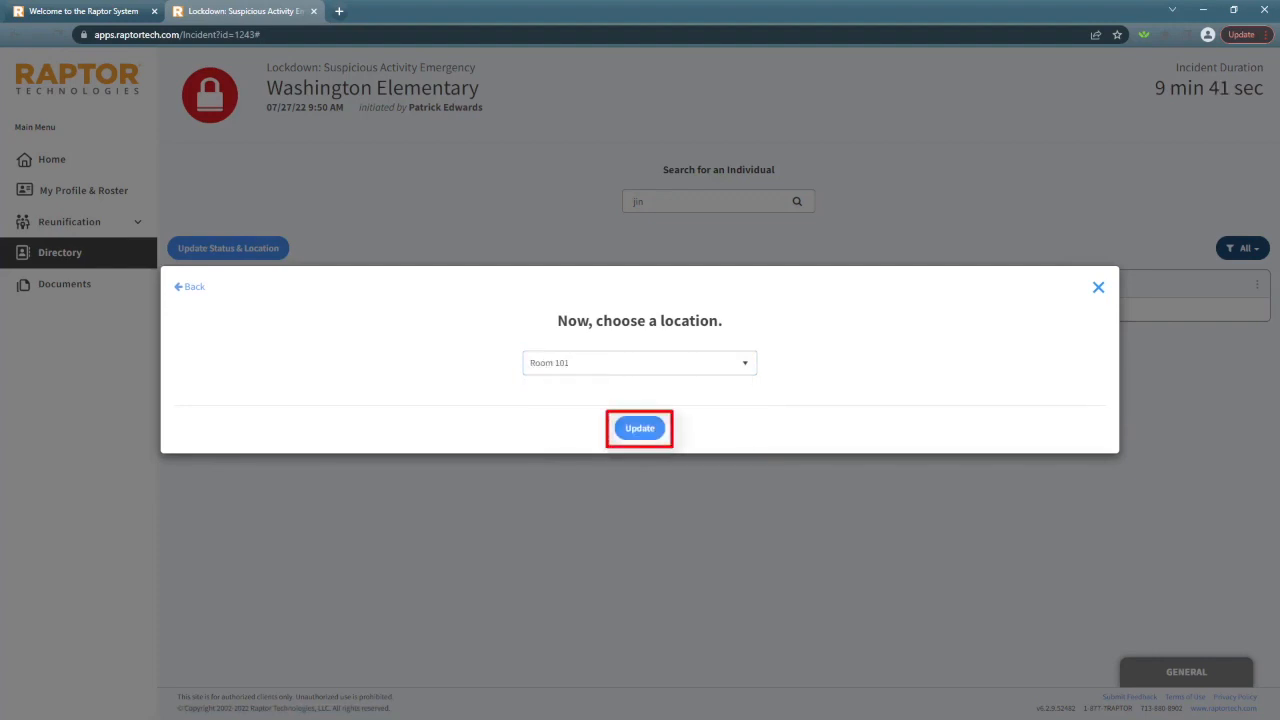
pyautogui.click(640, 428)
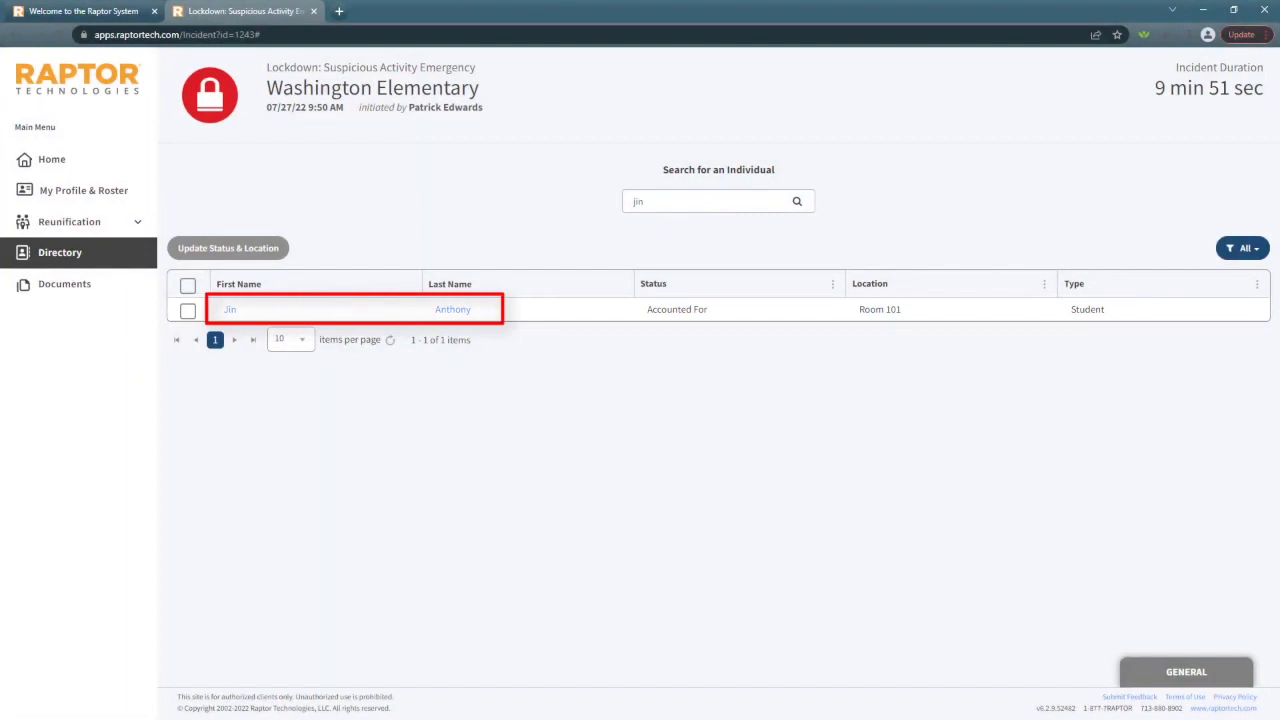
# View the found student's profile and return to the directory
pyautogui.click(229, 309)
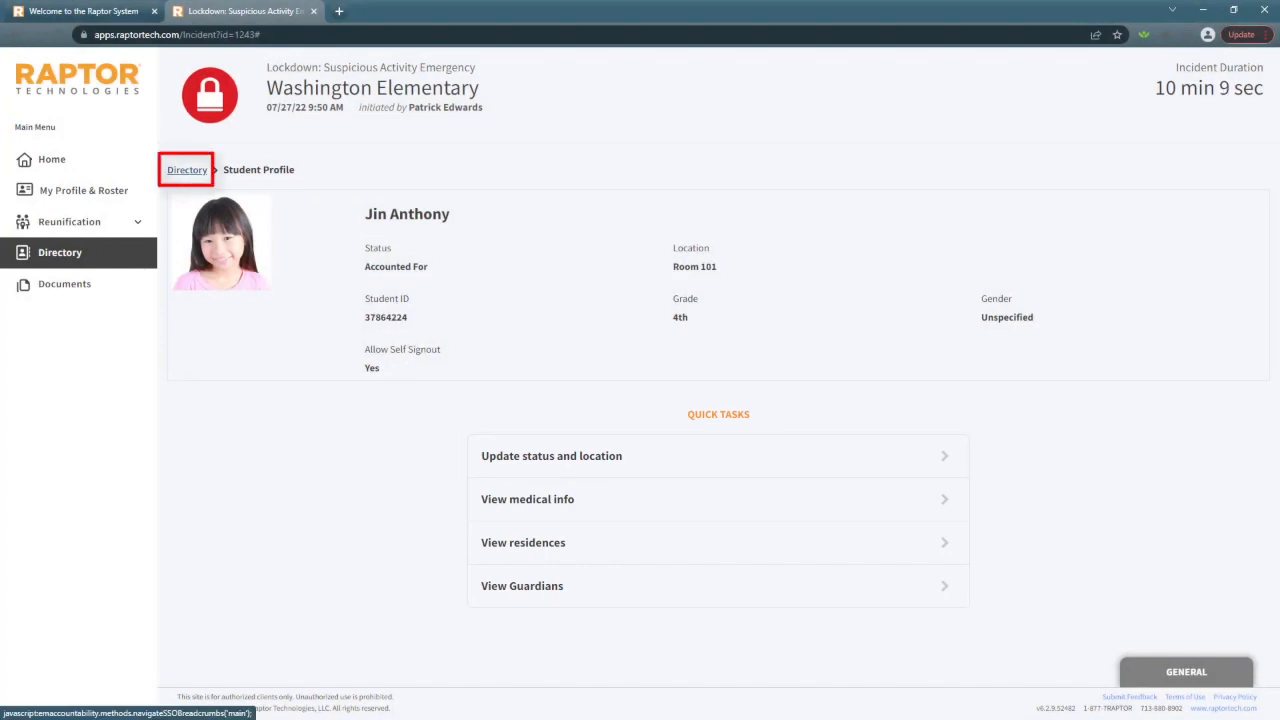
pyautogui.click(187, 170)
# Search the directory for a staff member by the start of the first name and set the person to Accounted For in Room 101
pyautogui.press('BackSpace')
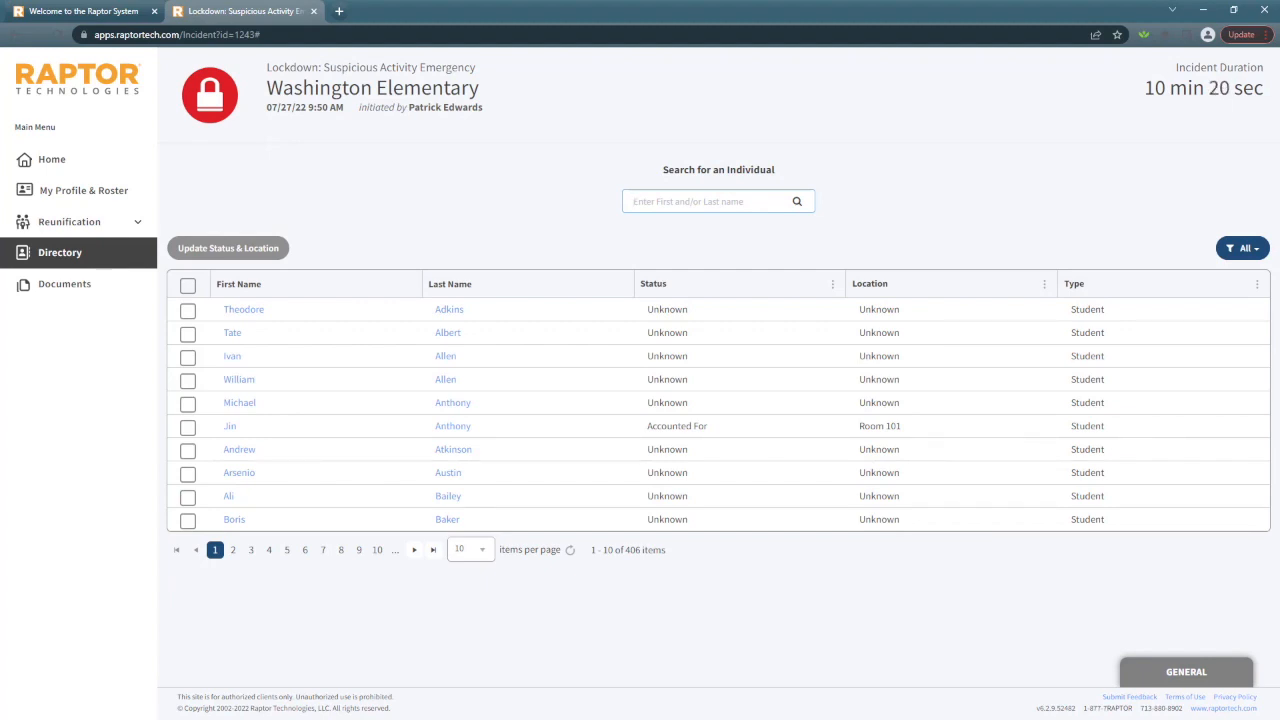
pyautogui.write('abb')
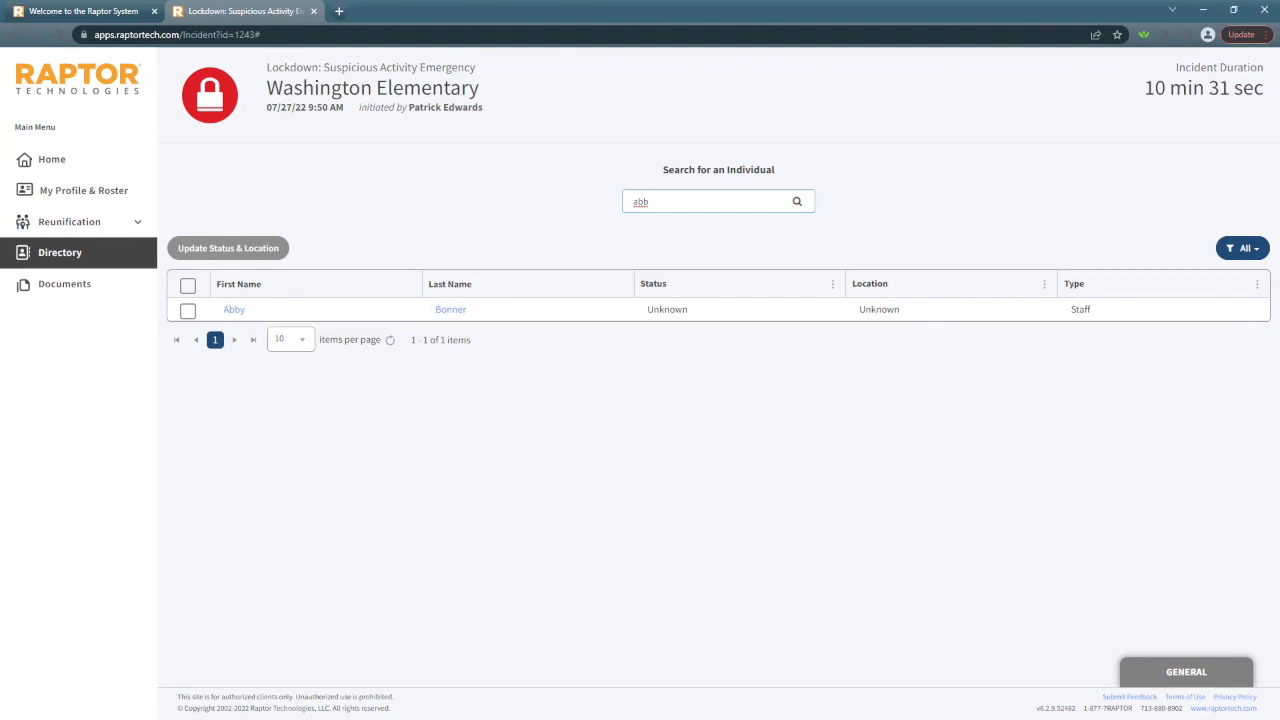
pyautogui.click(188, 311)
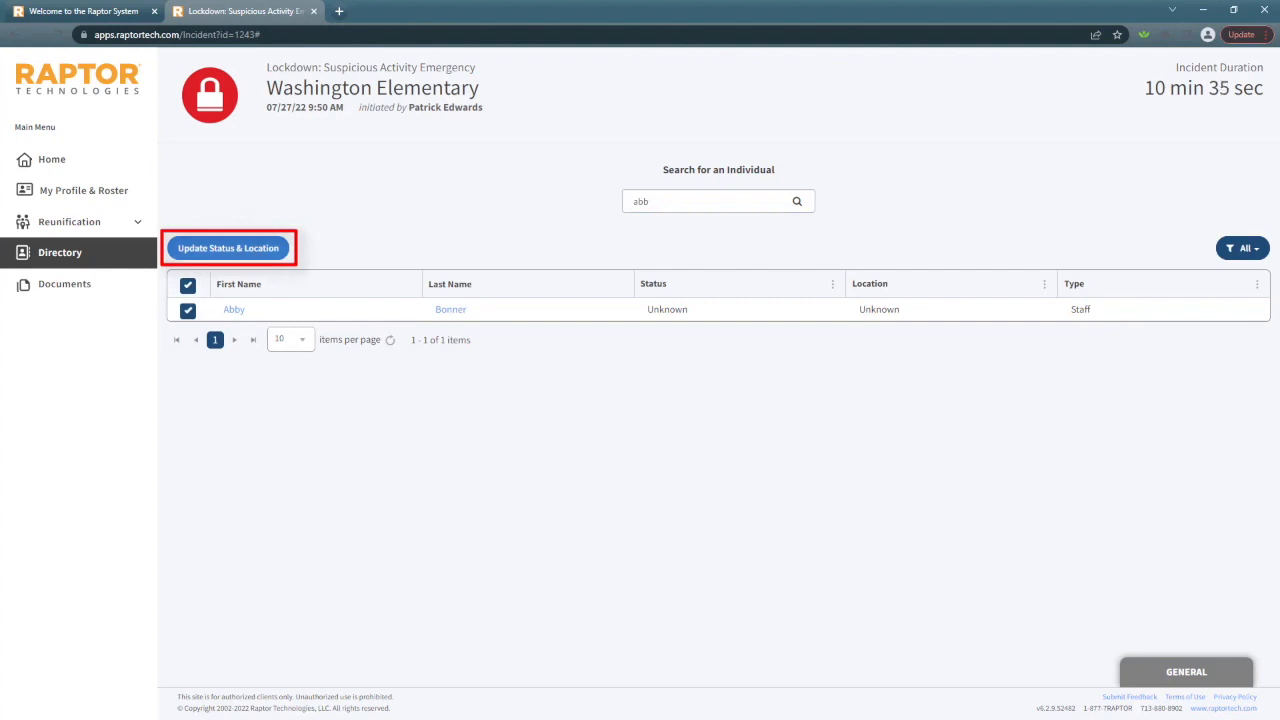
pyautogui.click(228, 248)
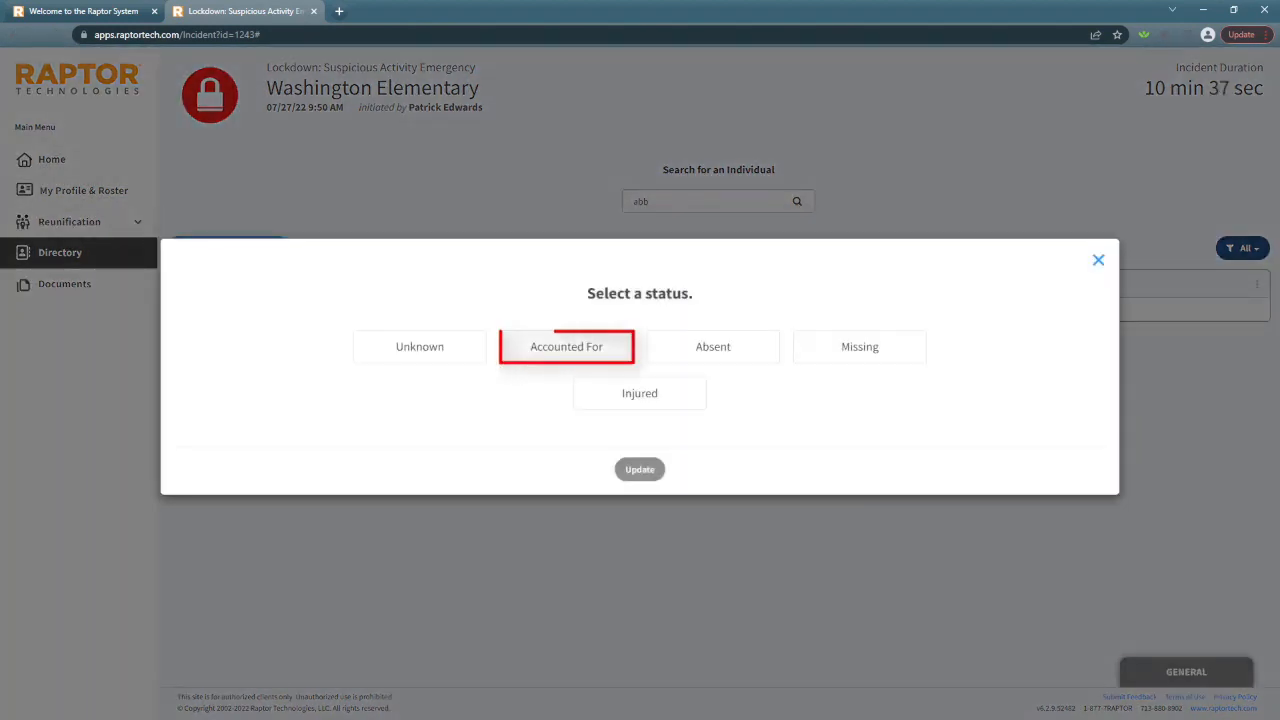
pyautogui.click(566, 347)
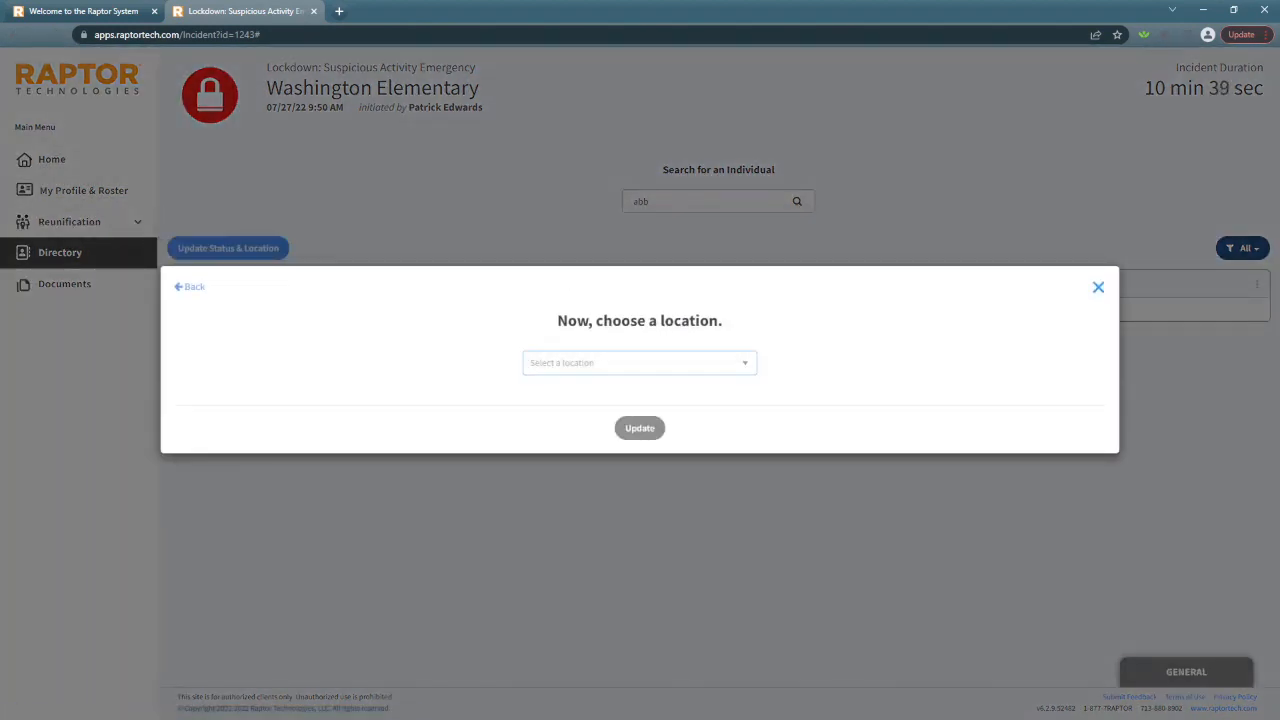
pyautogui.click(640, 363)
pyautogui.click(571, 421)
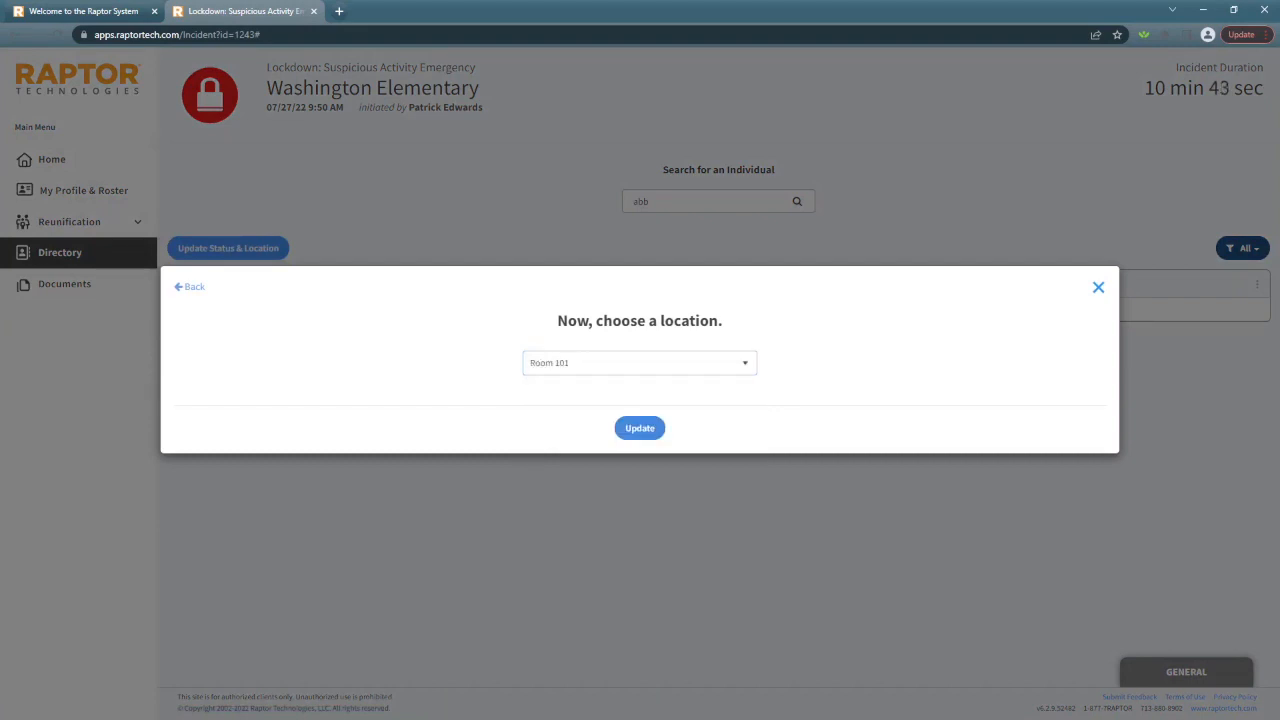
pyautogui.click(640, 426)
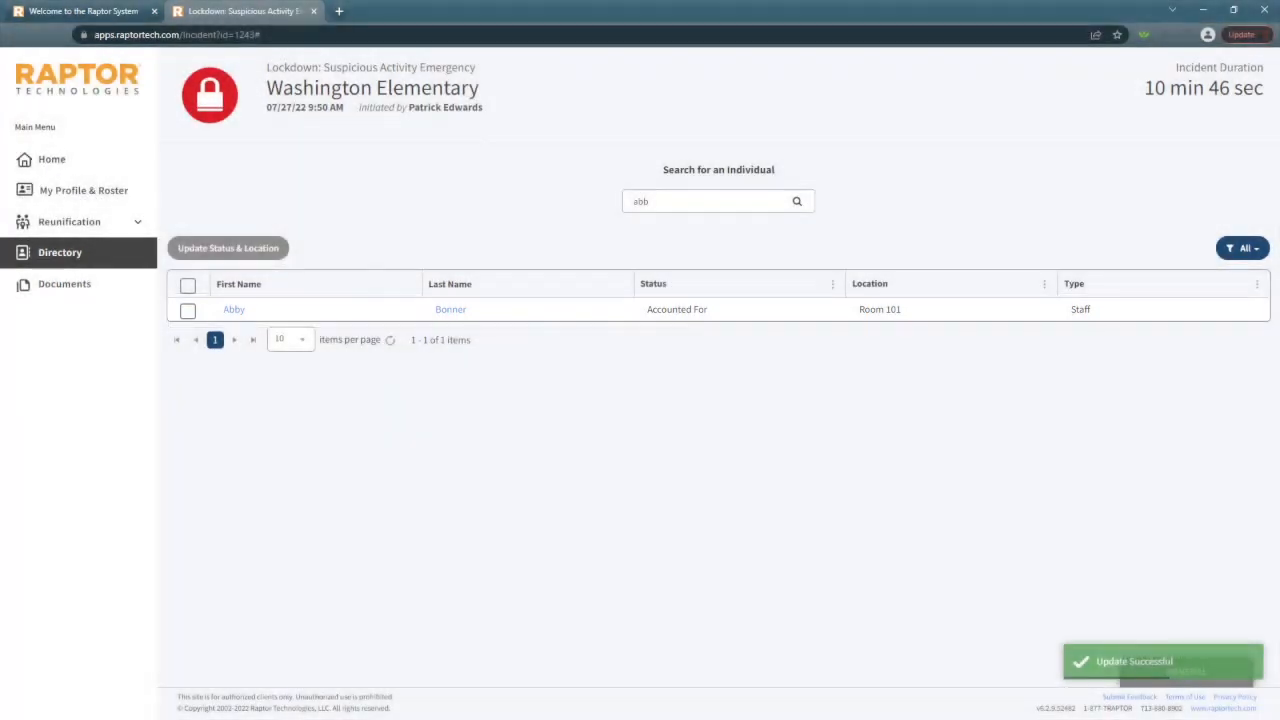
# Clear the directory search and filter the list to Other individuals
pyautogui.doubleClick(641, 201)
pyautogui.press('BackSpace')
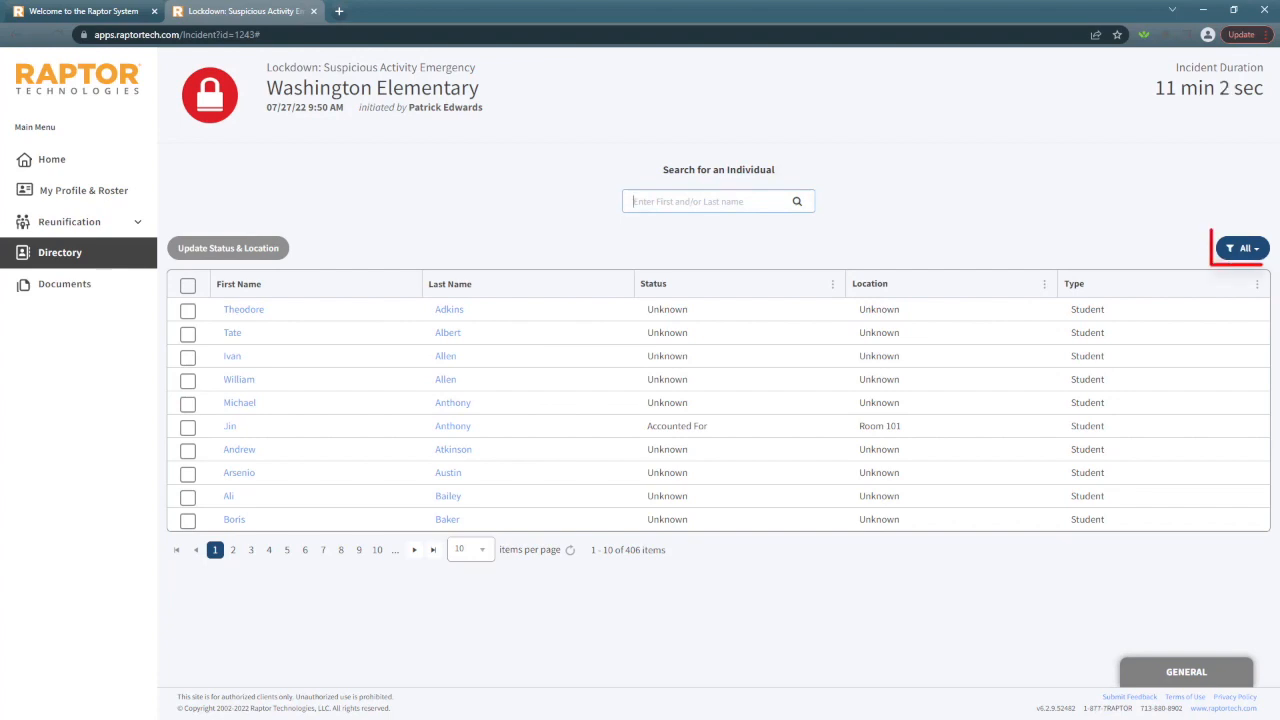
pyautogui.click(1242, 248)
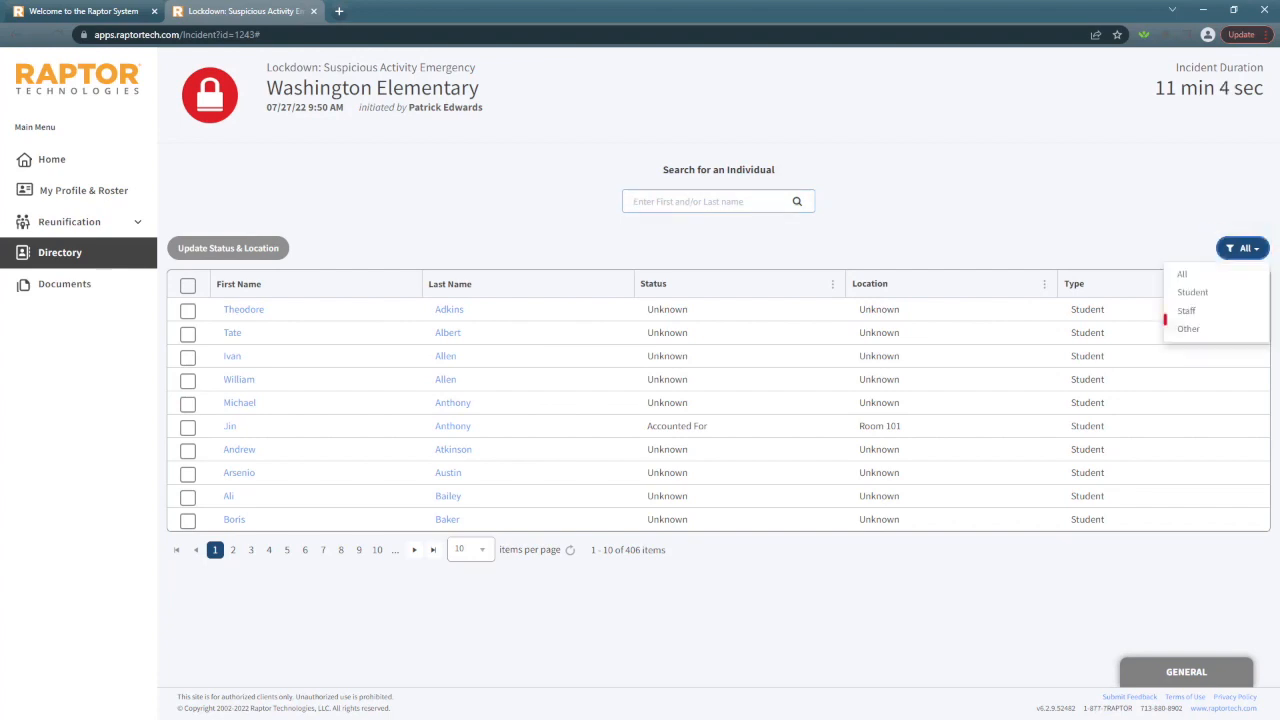
pyautogui.click(1188, 329)
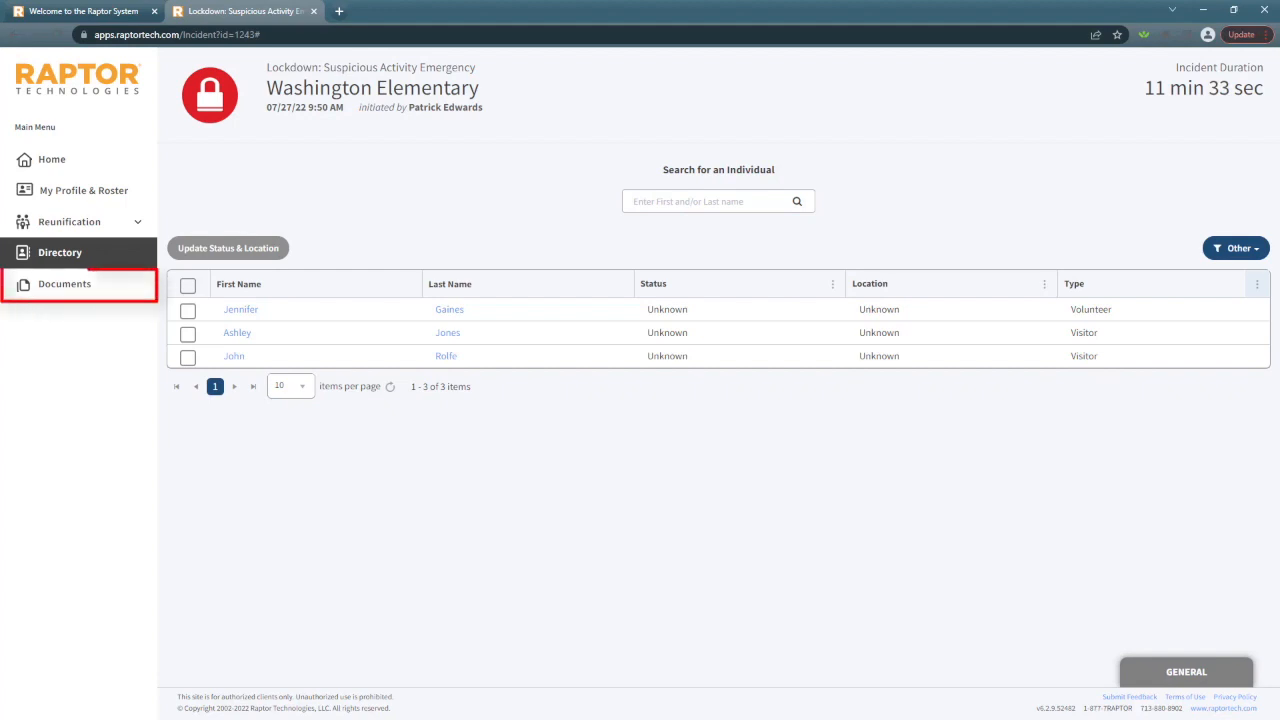
# View the emergency documents list, and from the home page open and close the General chat
pyautogui.click(64, 284)
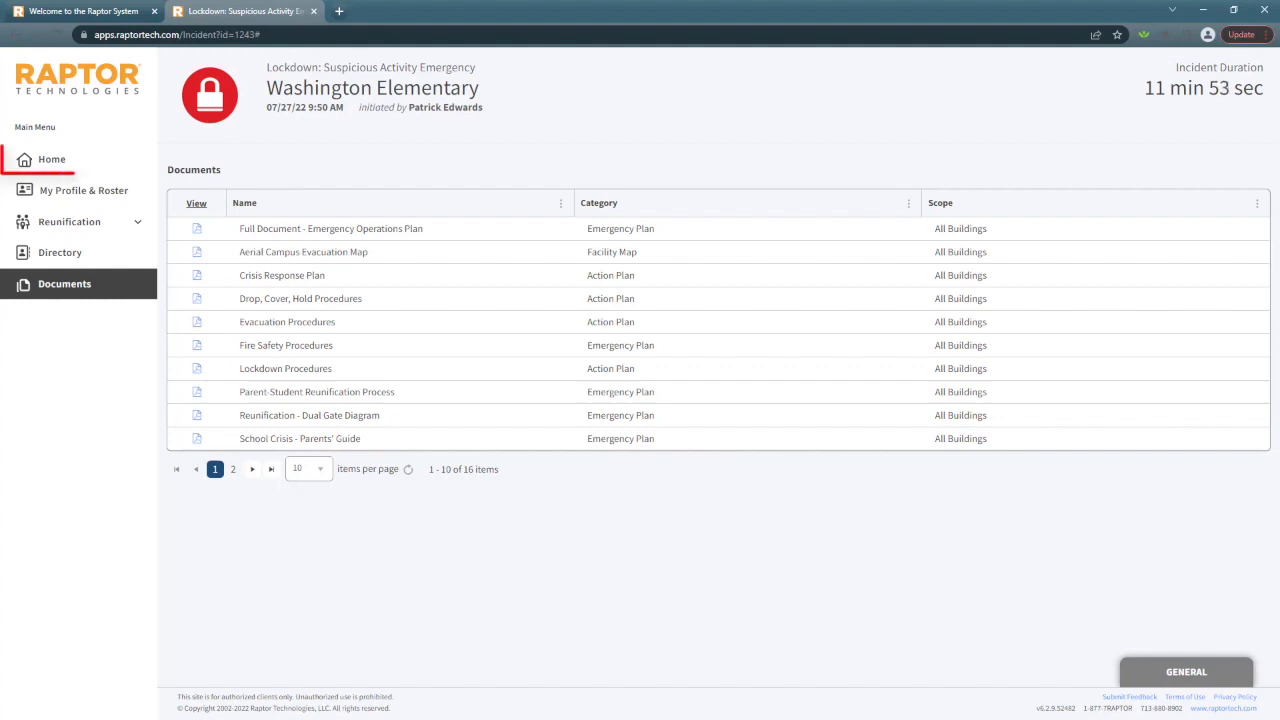
pyautogui.click(52, 160)
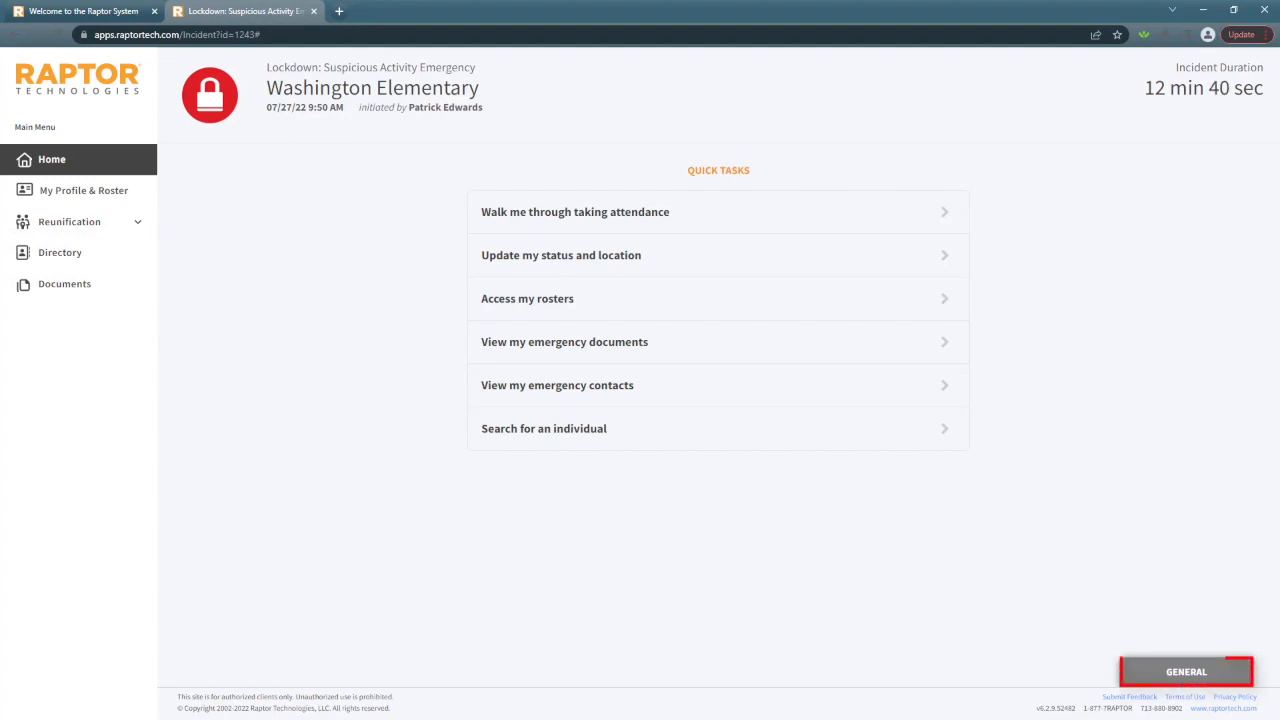
pyautogui.click(1186, 672)
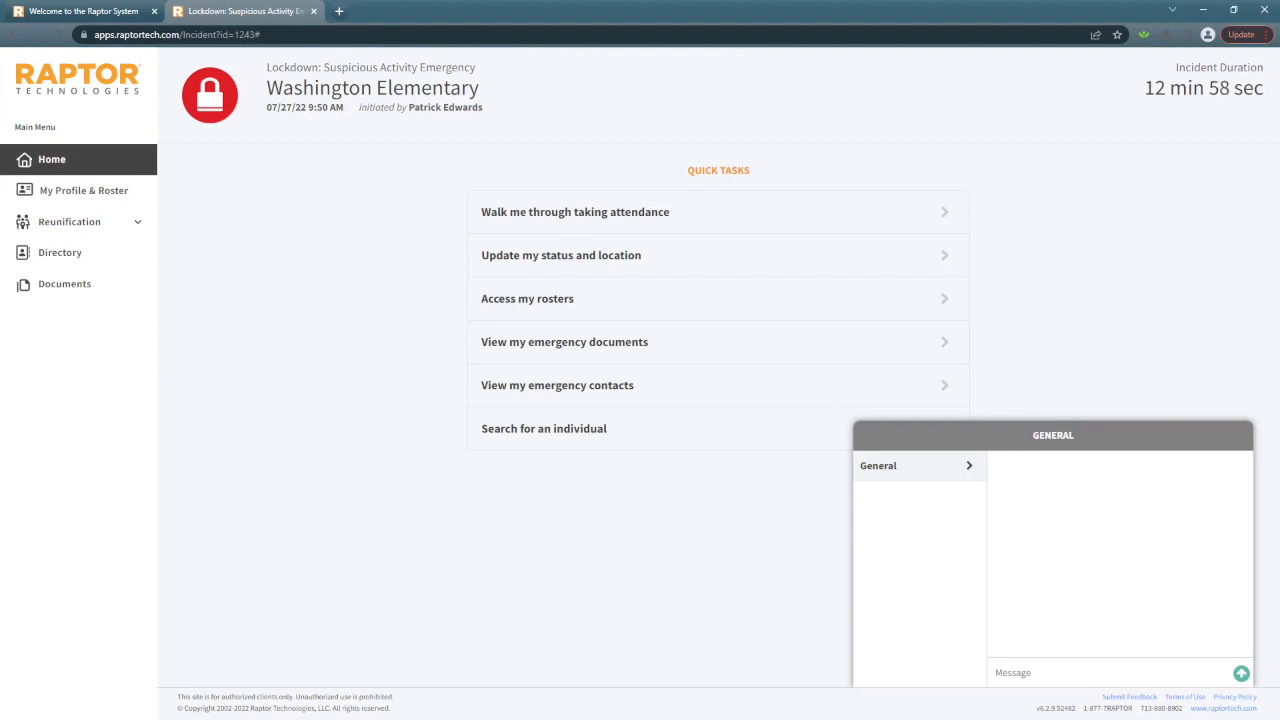
pyautogui.click(1053, 435)
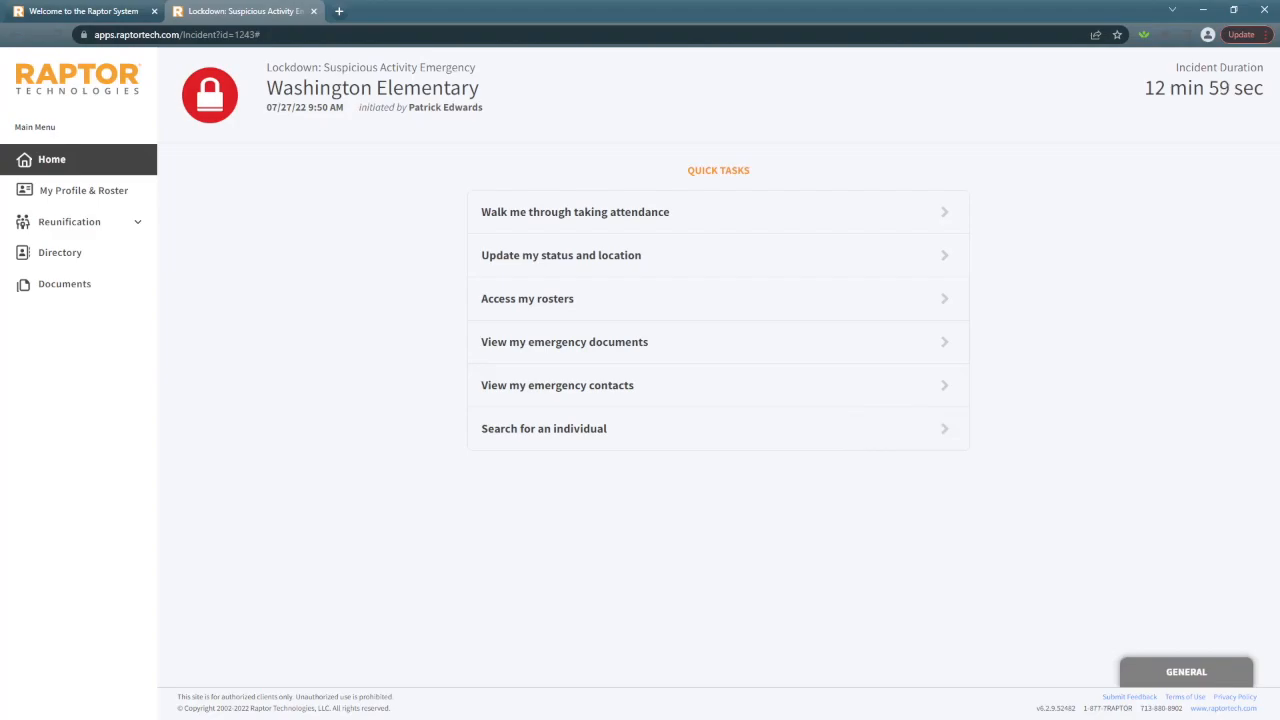